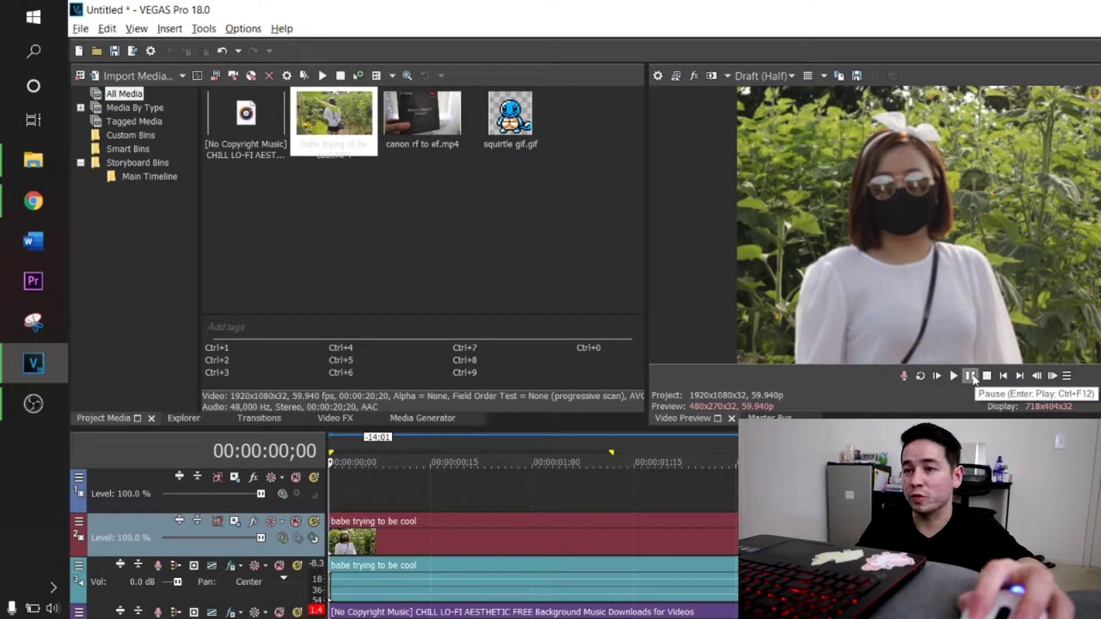
- Play the b-roll clip from the start to review its shake
click(428, 498)
scroll(428, 497, down, 3)
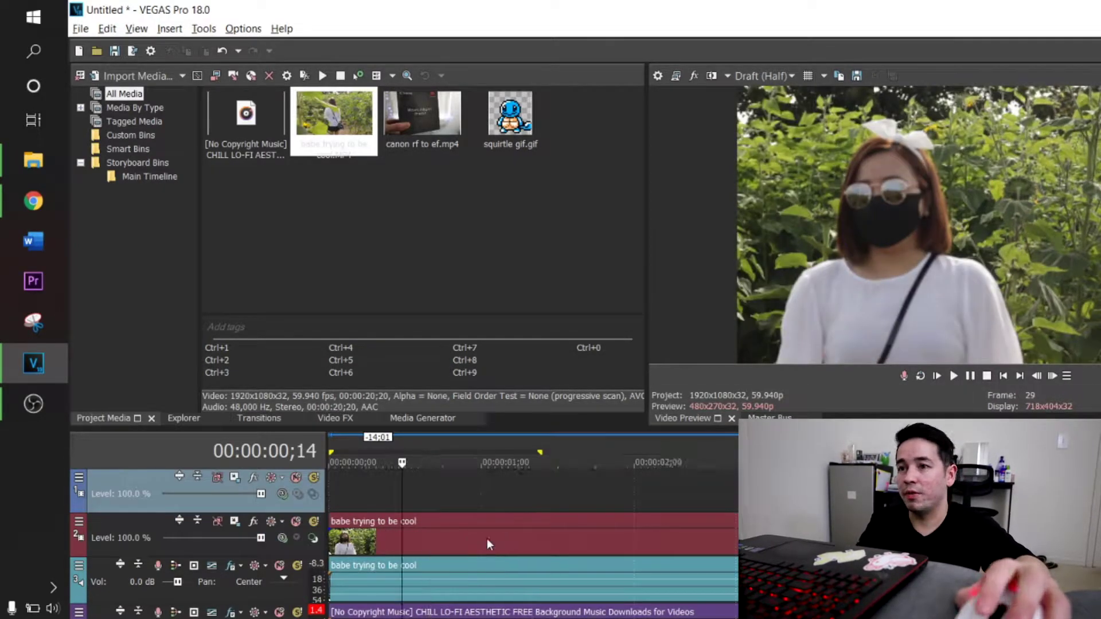
click(509, 501)
scroll(526, 507, down, 2)
key(space)
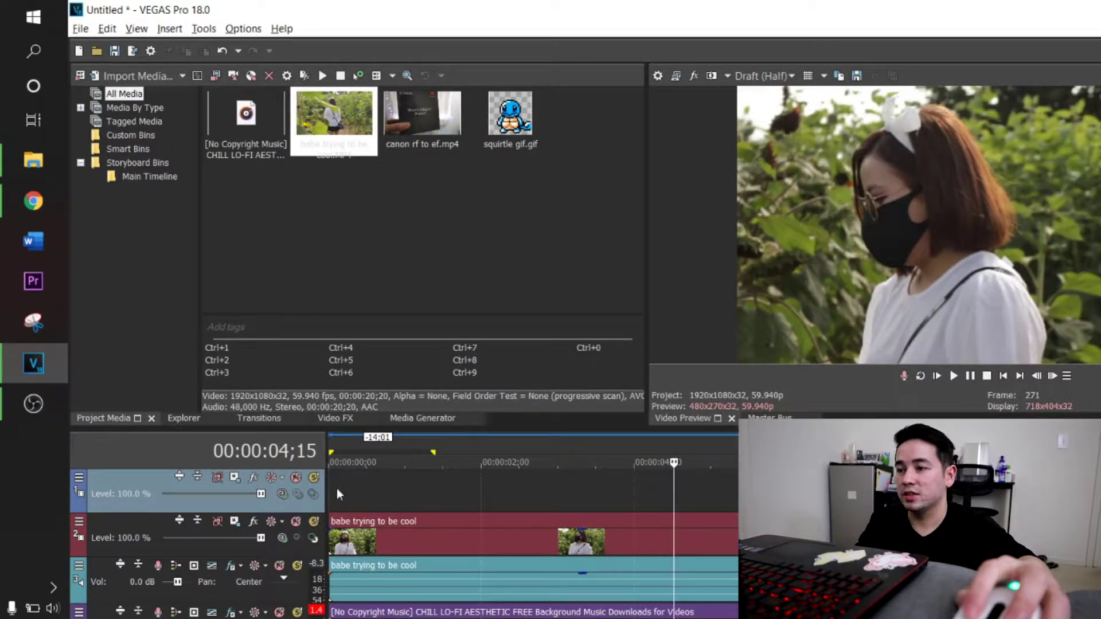
click(334, 489)
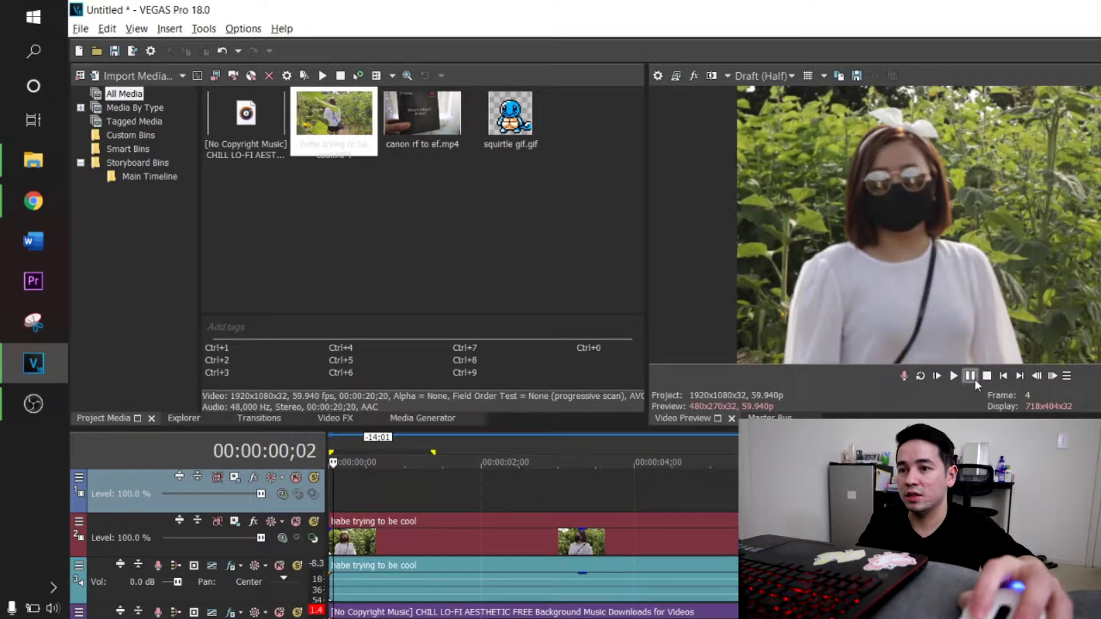
click(975, 380)
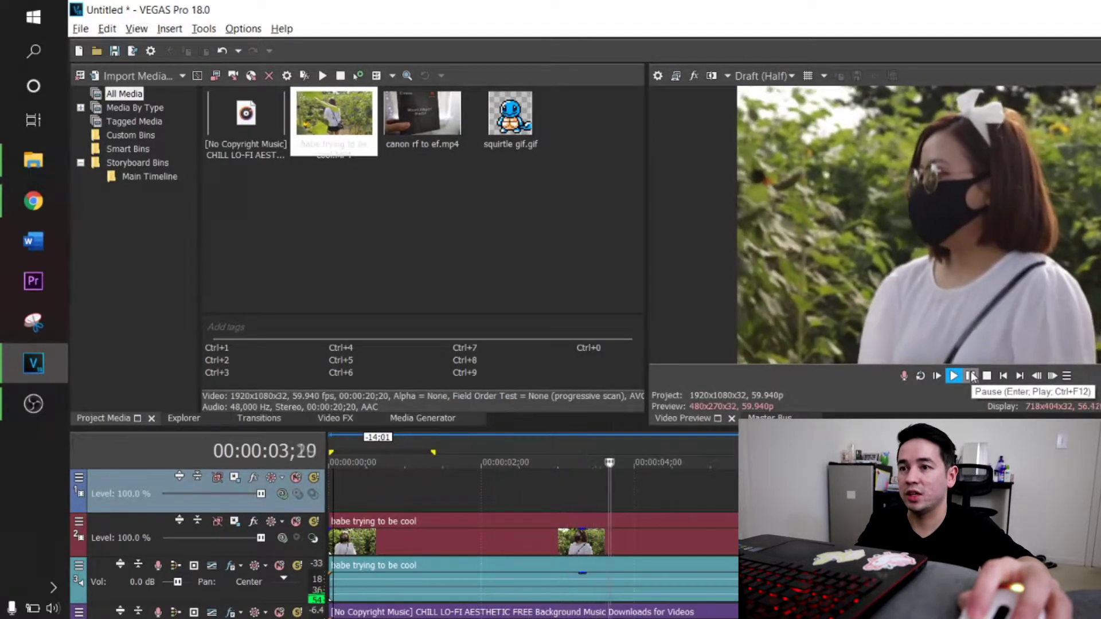
click(971, 376)
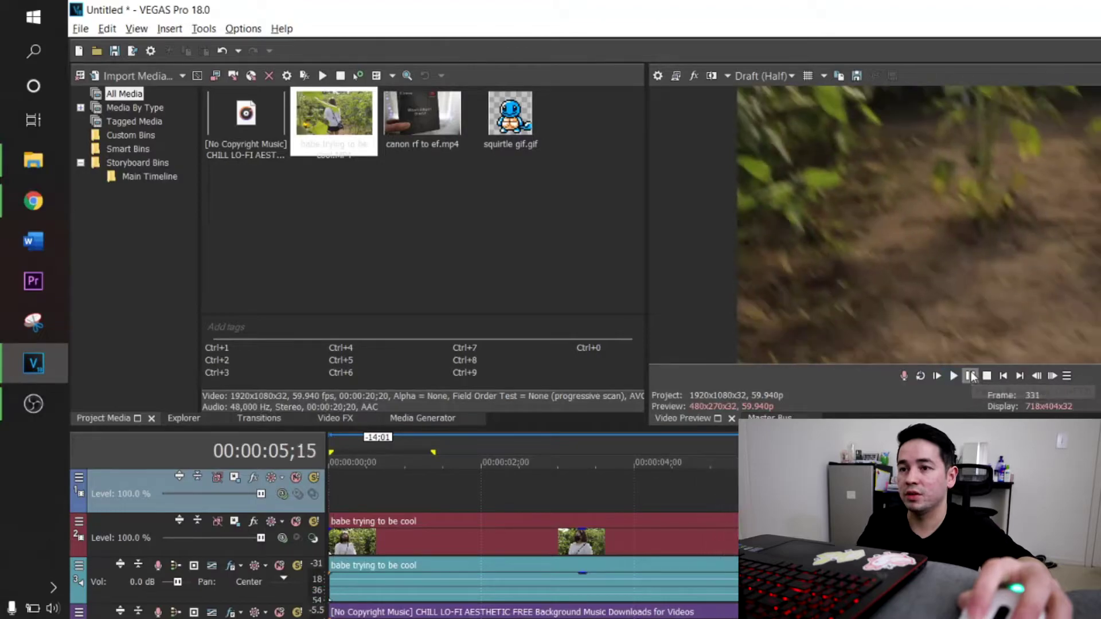
- Select the b-roll clip and add a fade-out at its end
click(765, 536)
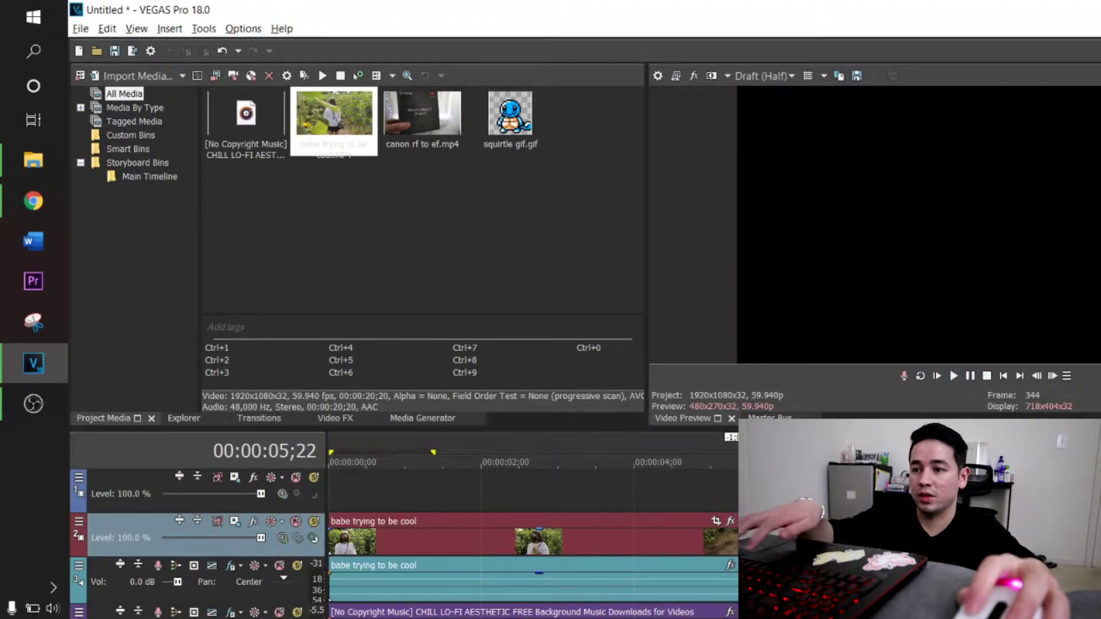
click(721, 524)
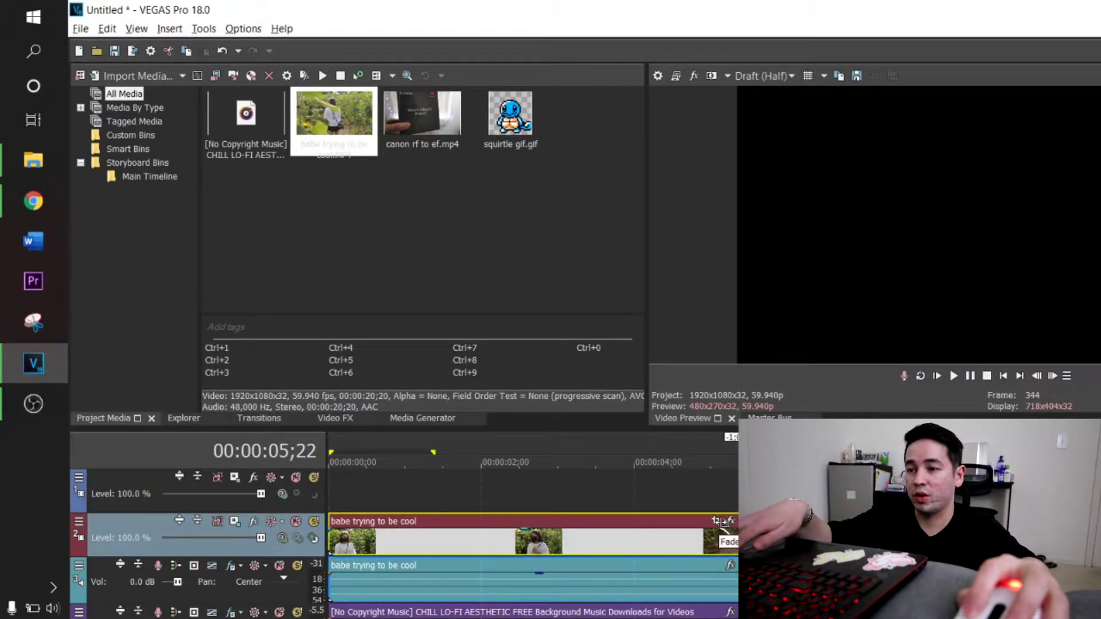
drag(721, 522, 676, 523)
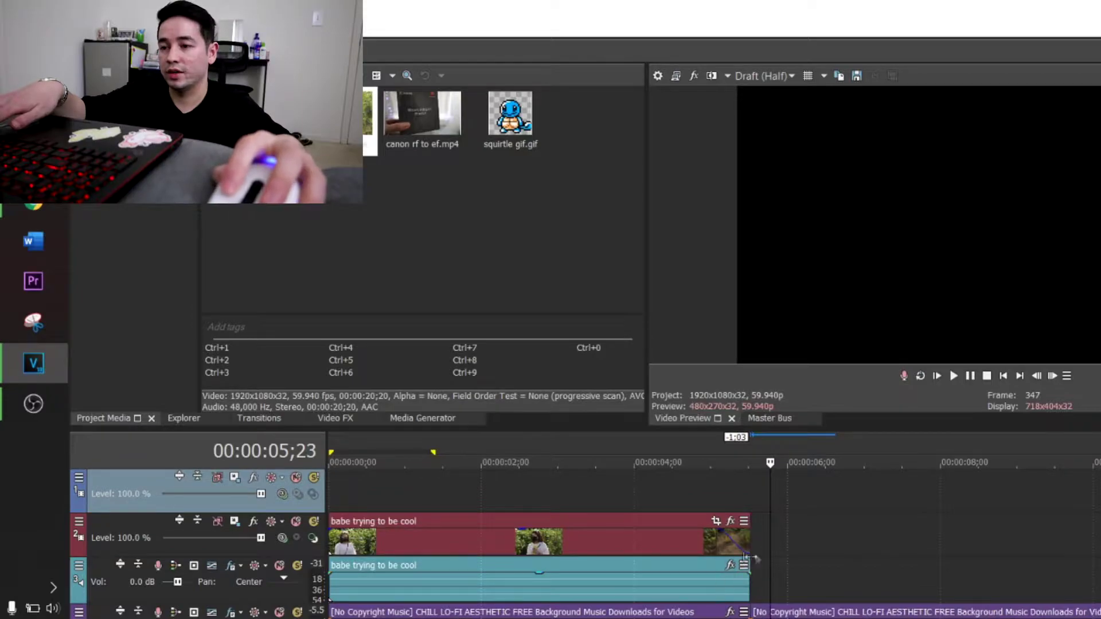
- Time-stretch the clip from its right edge to 25.0% speed, ending near 00:00:20
click(753, 539)
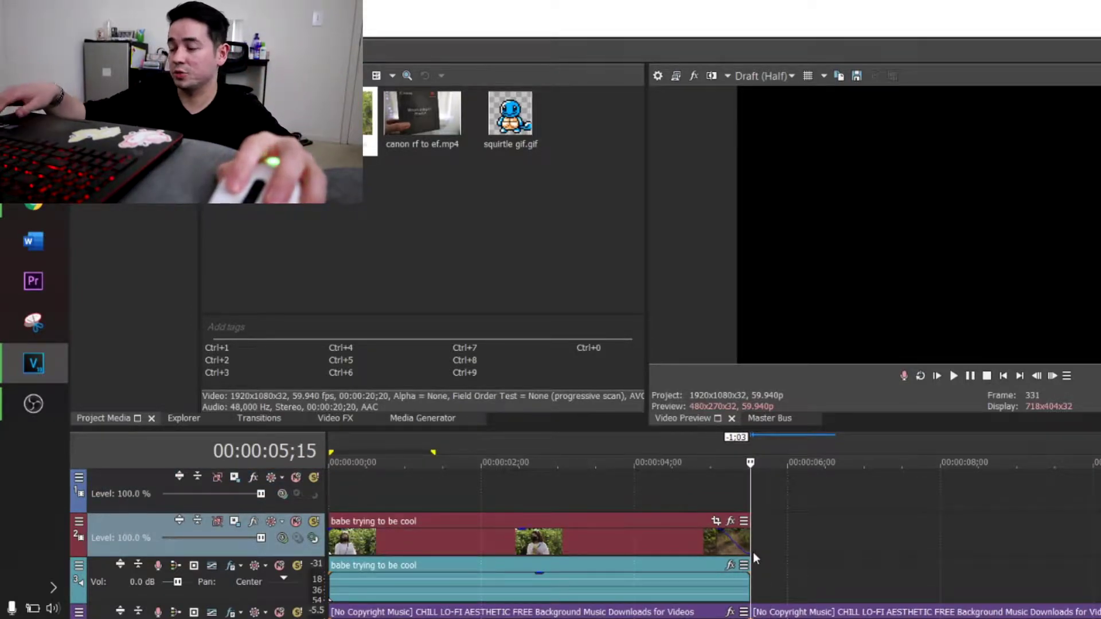
drag(749, 542, 770, 541)
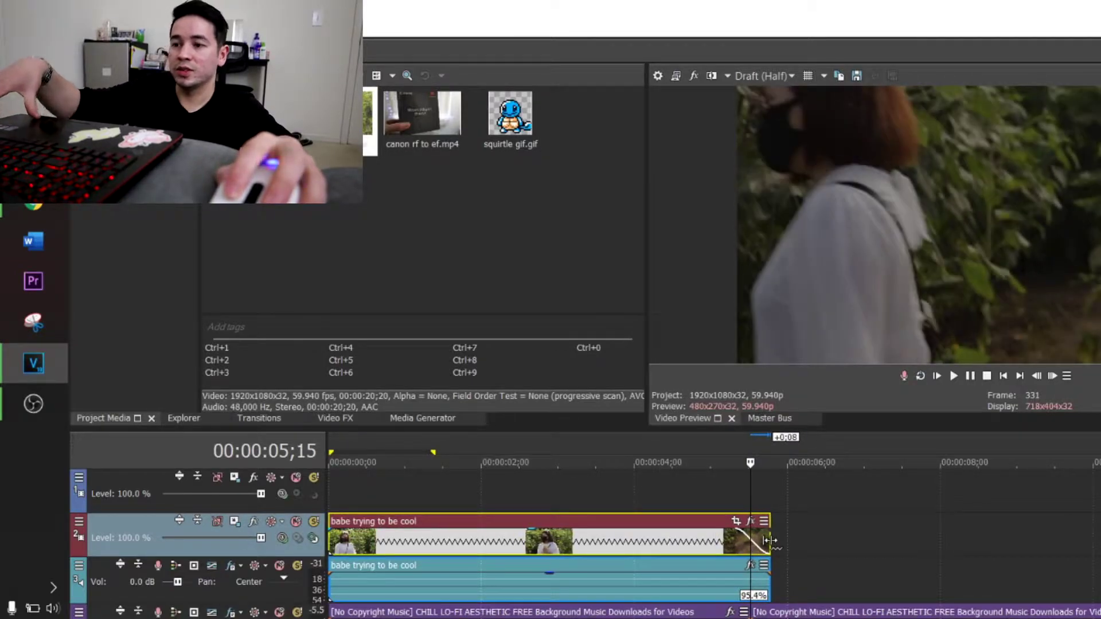
drag(770, 540, 819, 538)
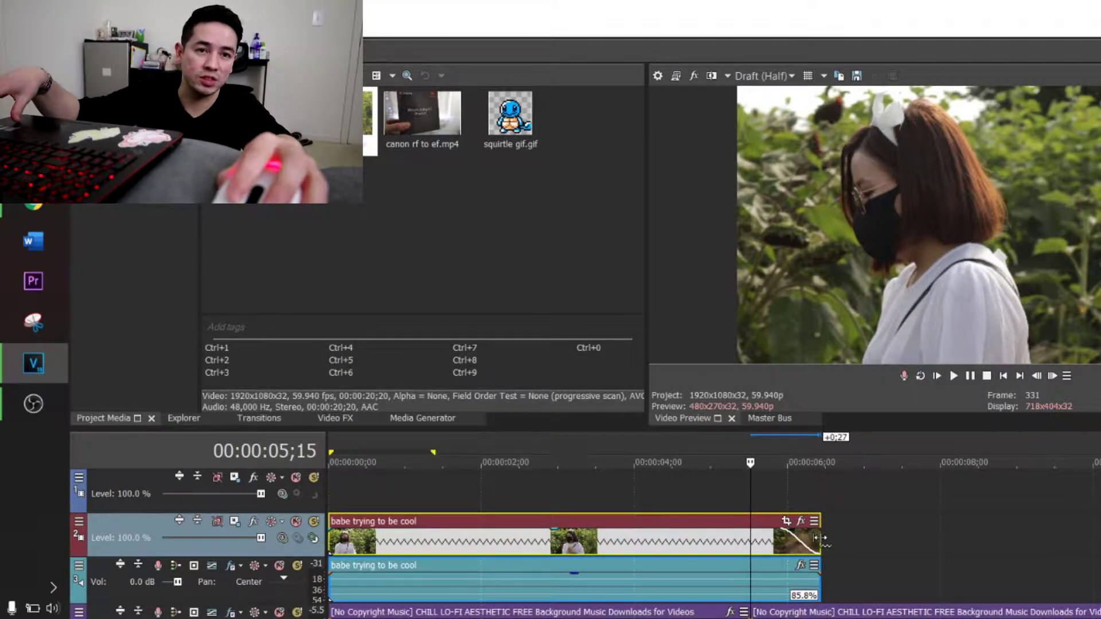
mouse_move(817, 538)
mouse_down()
mouse_move(838, 544)
mouse_move(828, 544)
mouse_up()
click(832, 544)
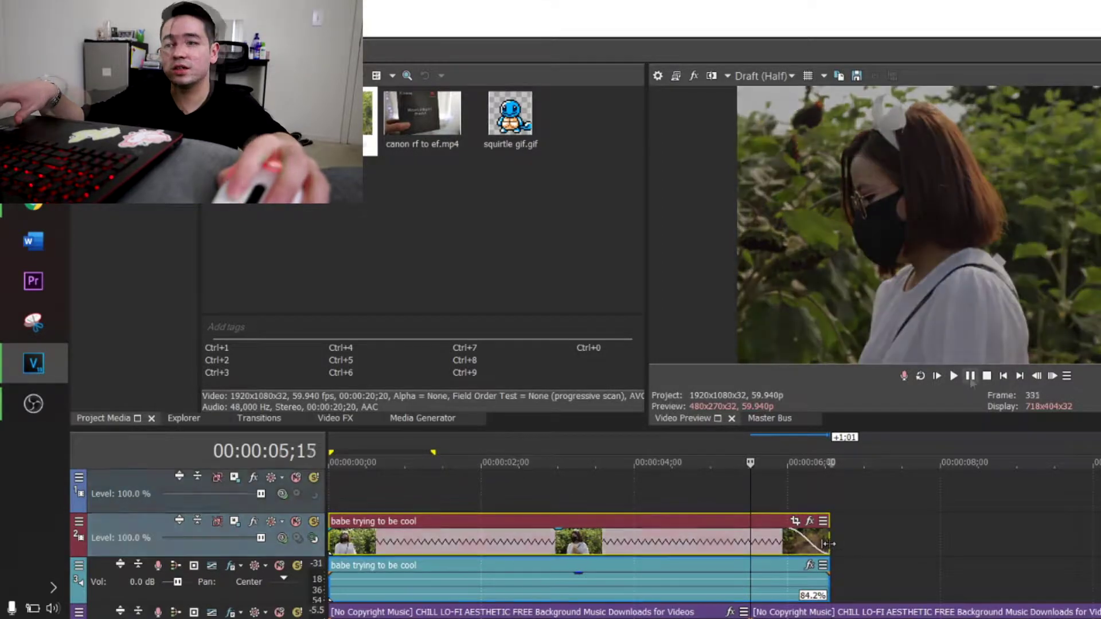
drag(830, 533, 1093, 536)
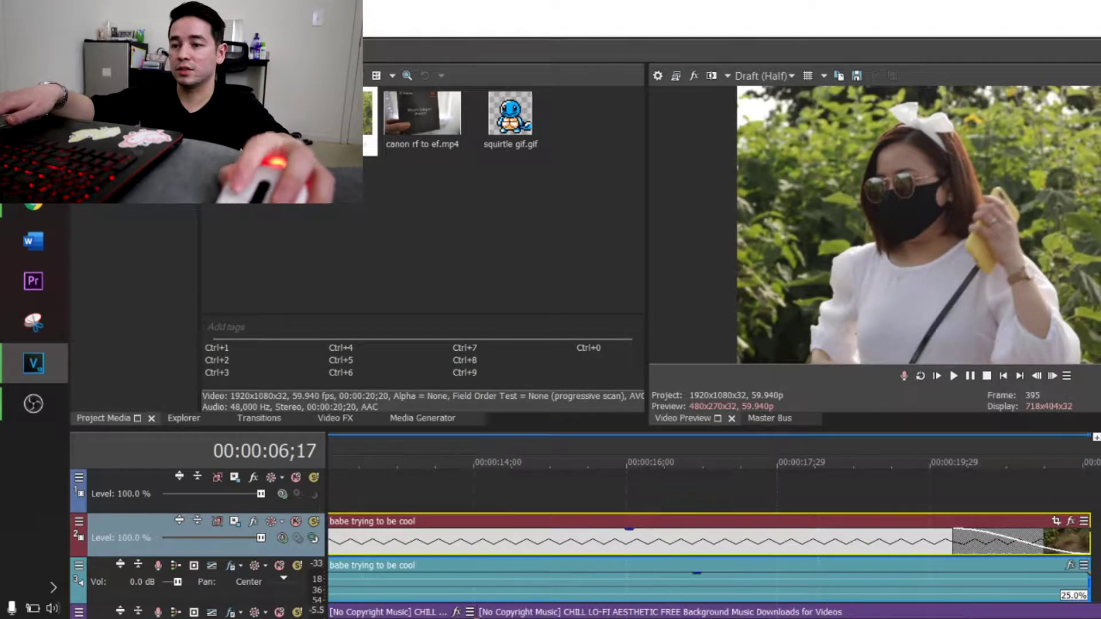
- Play the slowed clip back from the start of the timeline
scroll(714, 533, left, 10)
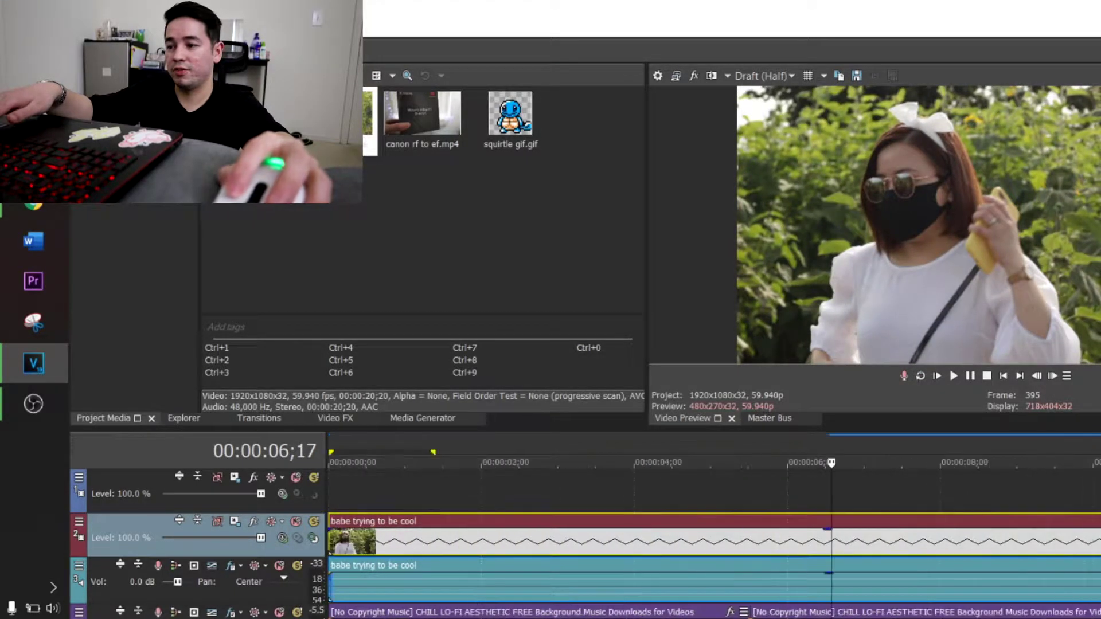
click(329, 484)
key(space)
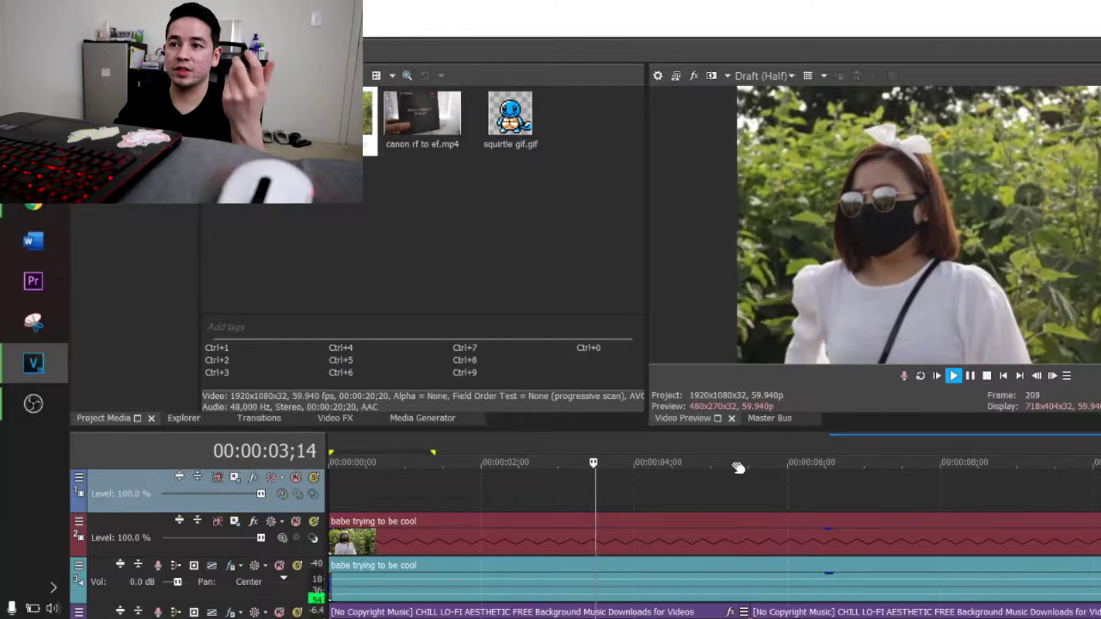
scroll(764, 545, down, 3)
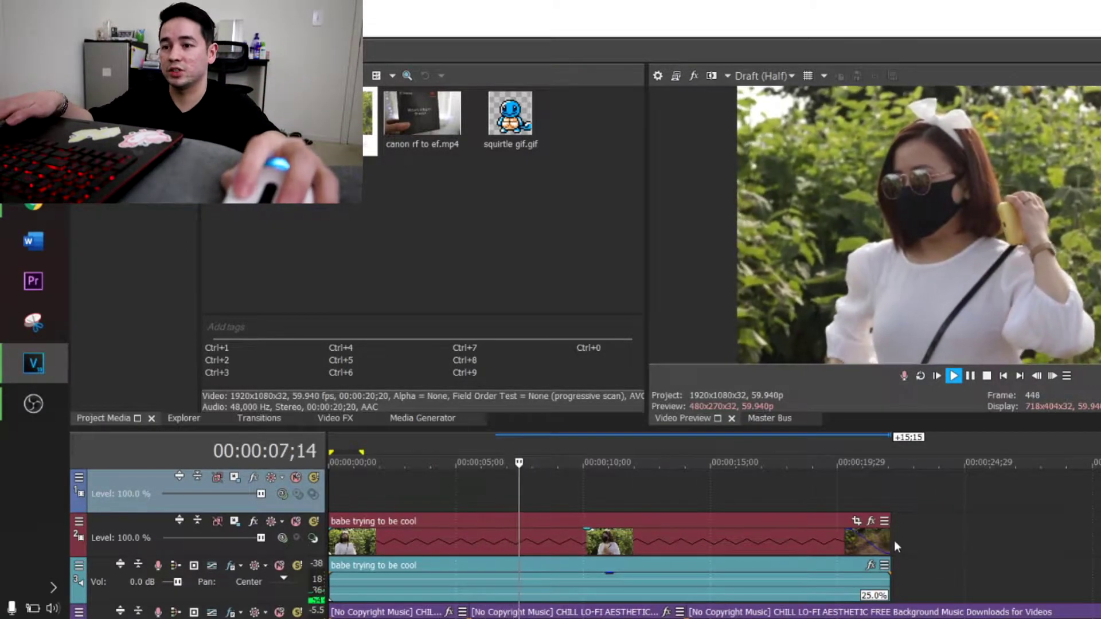
- Trim the clip's end and compress it back to about 49.2% speed
drag(891, 539, 715, 546)
click(394, 482)
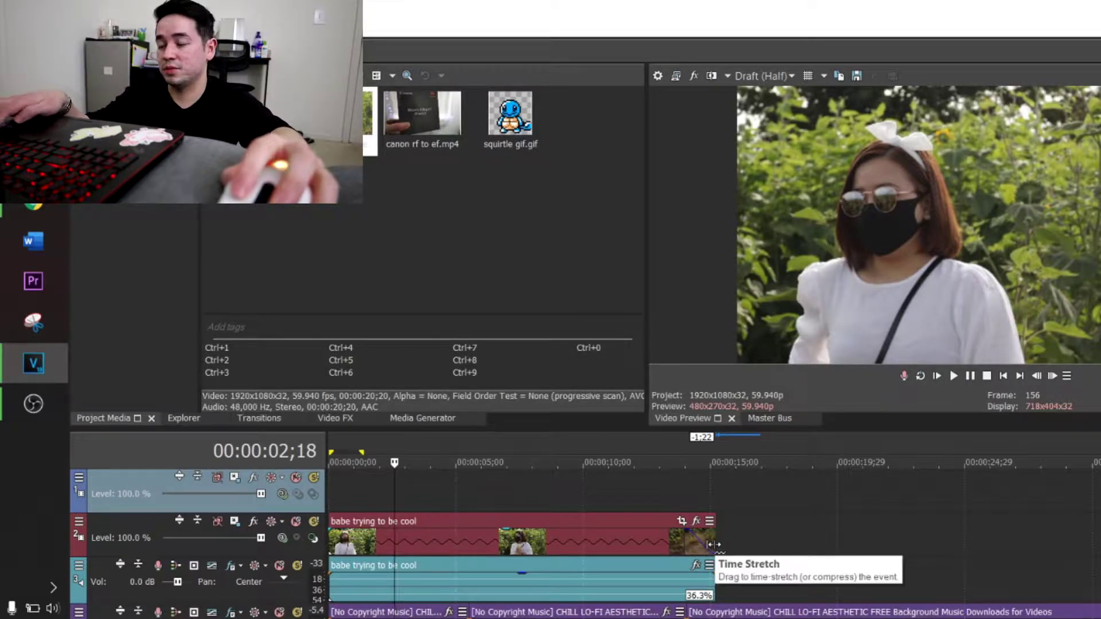
drag(714, 544, 581, 497)
- Paste a second copy of the clip with its audio right after the original, ending near 00:00:11
scroll(545, 502, up, 2)
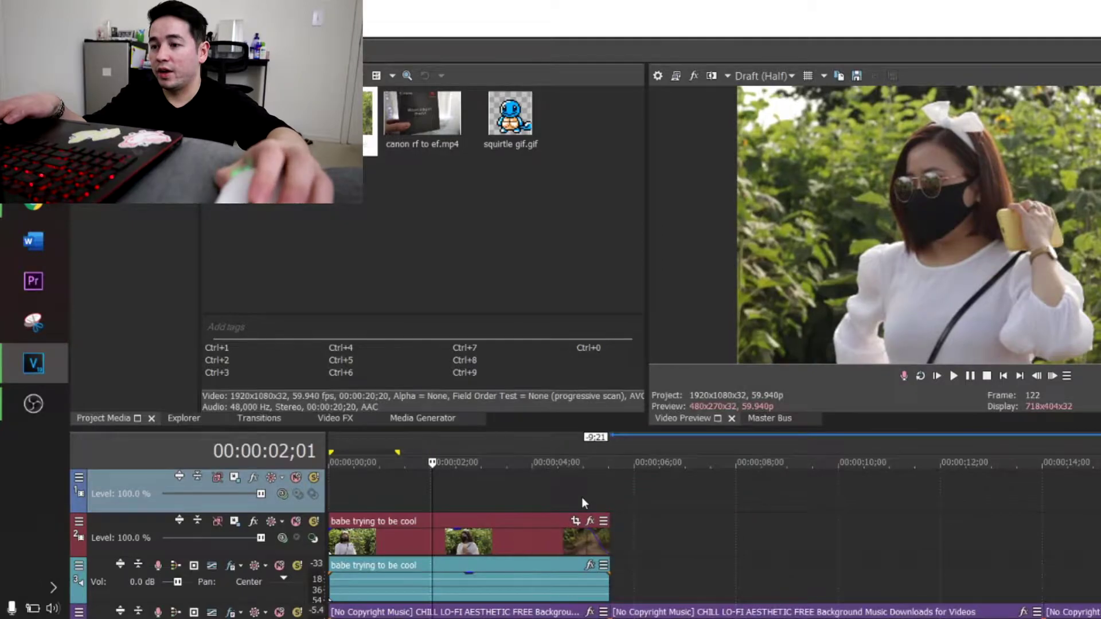
click(405, 500)
key(ctrl+v)
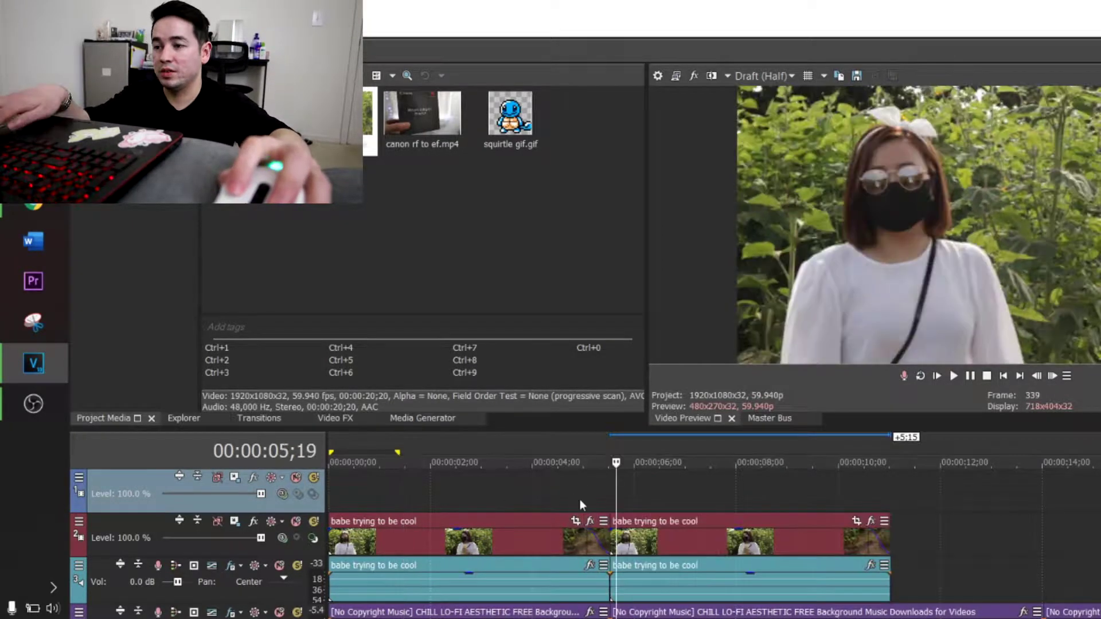
click(539, 494)
click(665, 501)
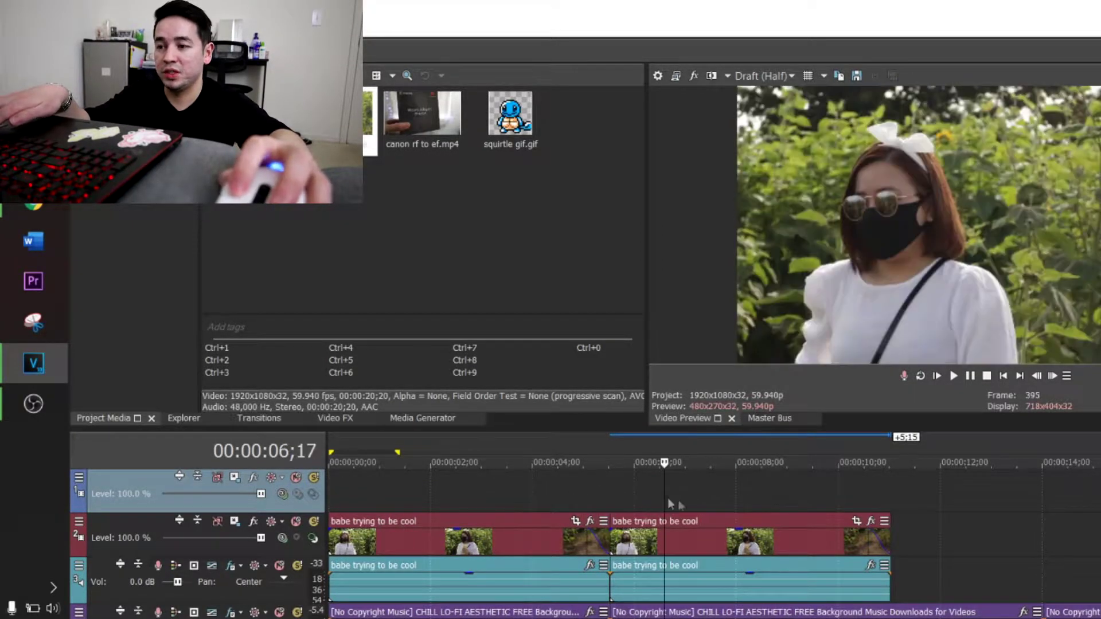
click(871, 521)
- Add VEGAS Video Stabilization to the second clip from the Video Event FX chooser
click(1081, 168)
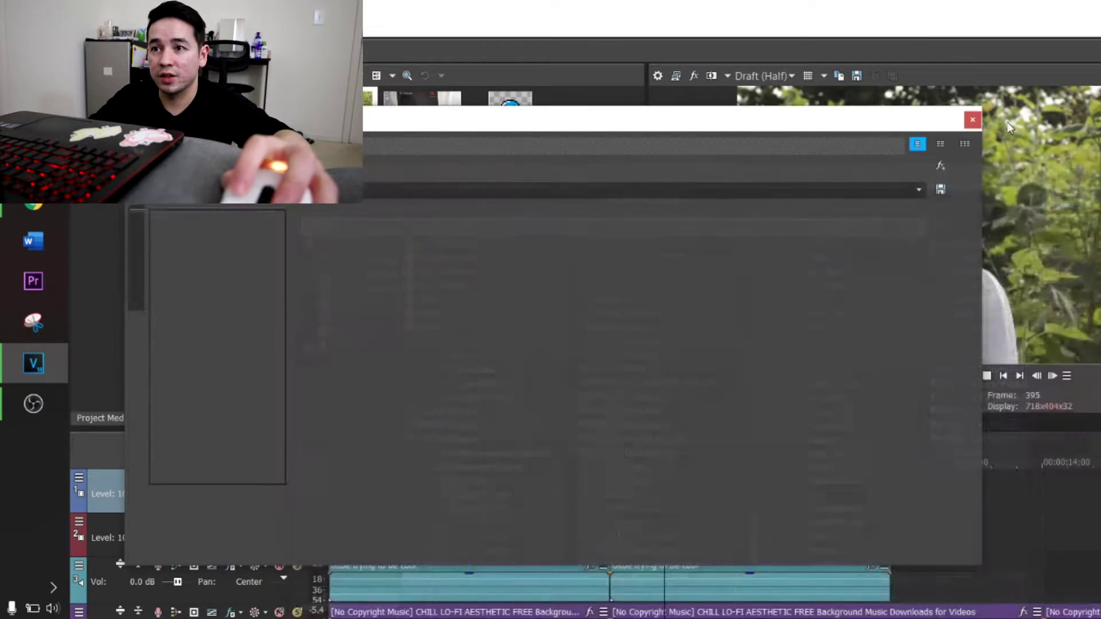
click(972, 122)
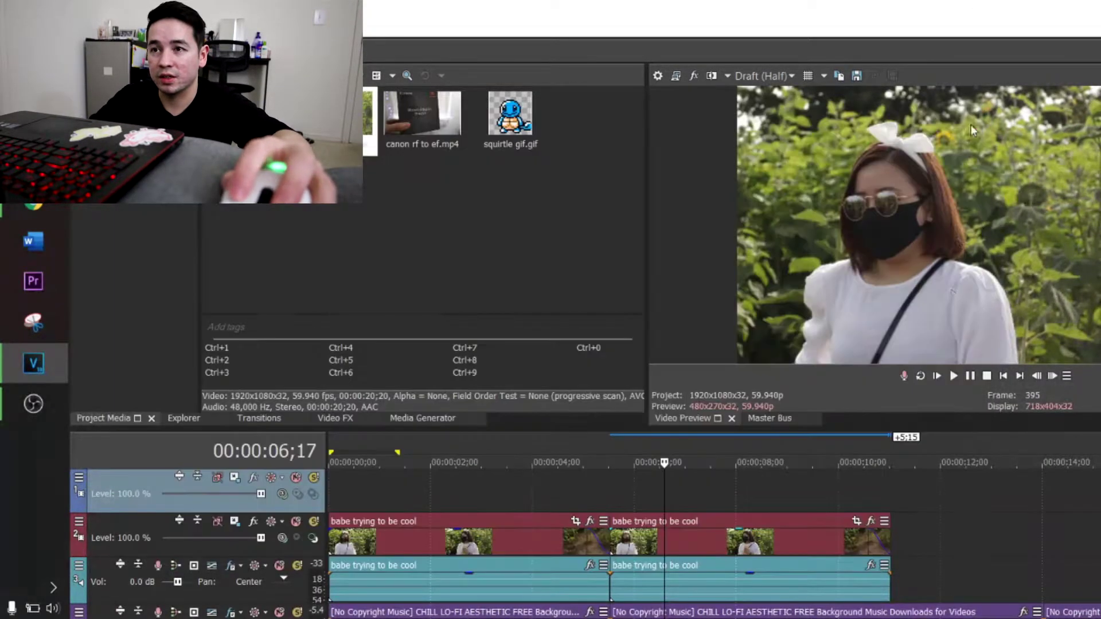
click(871, 522)
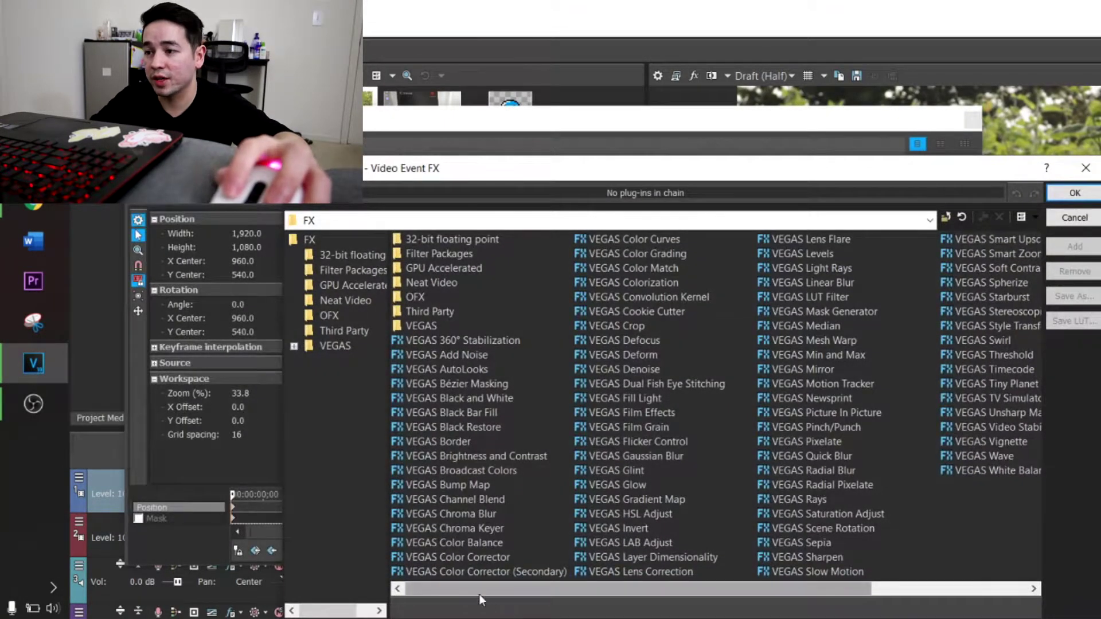
drag(479, 594, 508, 596)
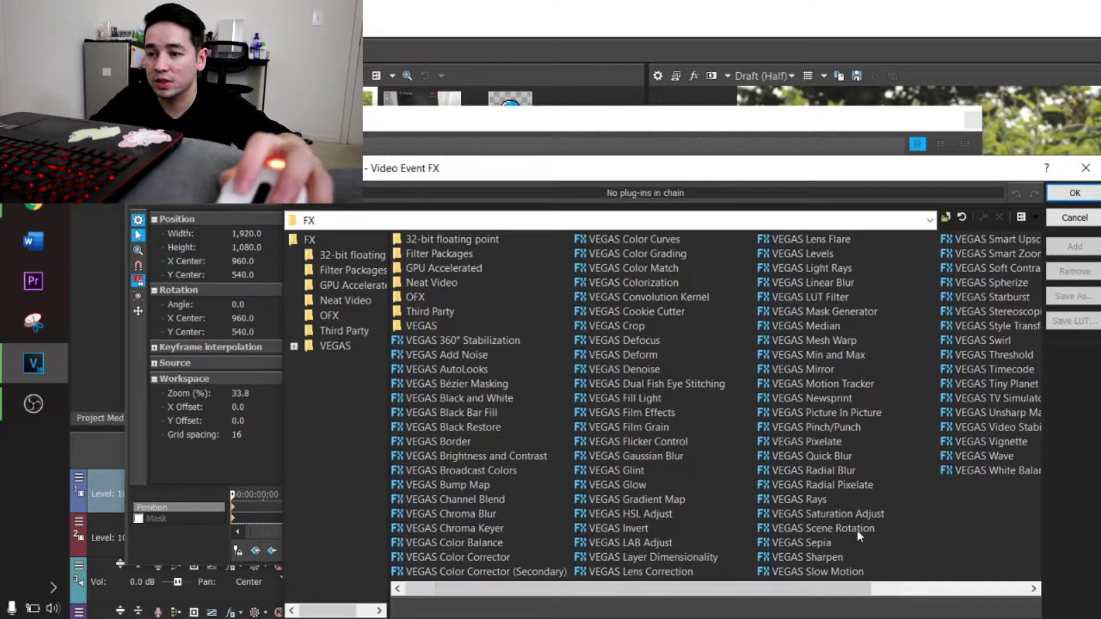
scroll(844, 550, down, 2)
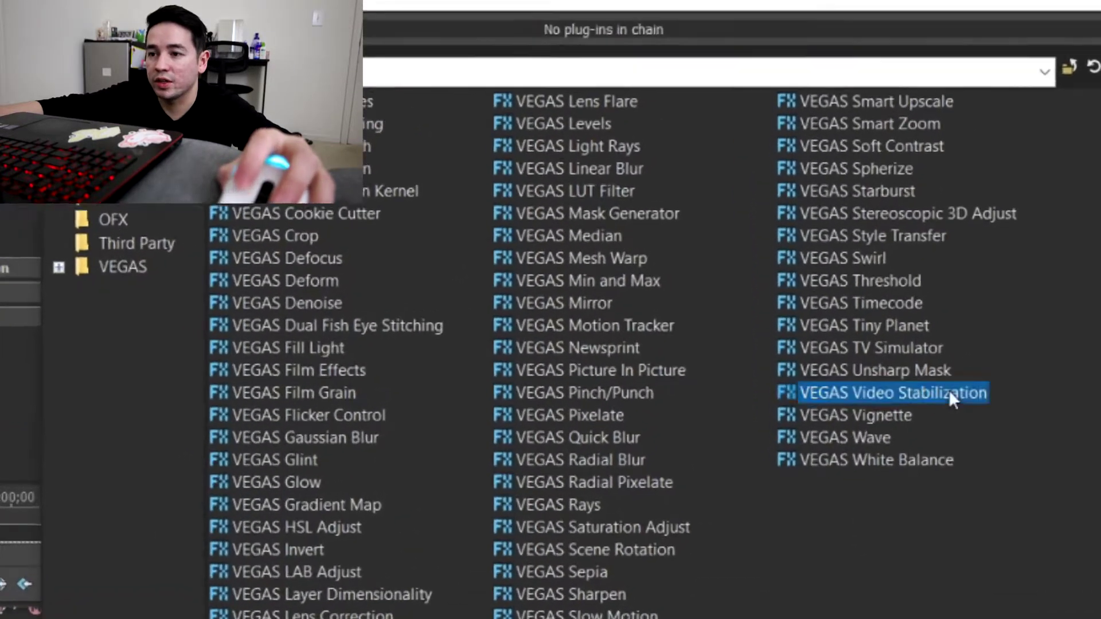
click(886, 418)
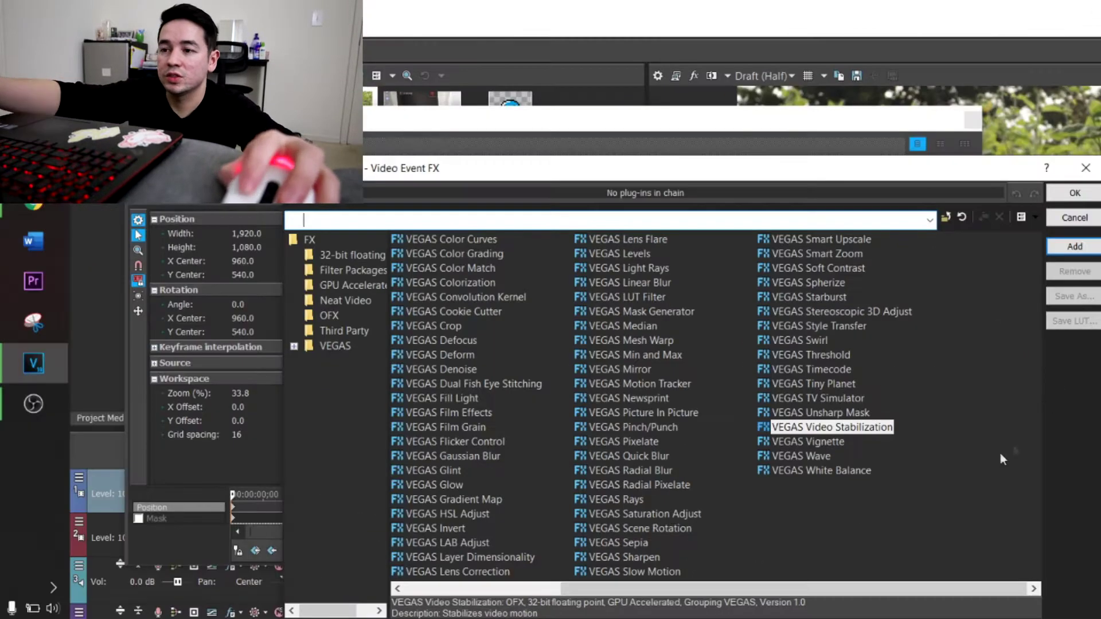
click(949, 380)
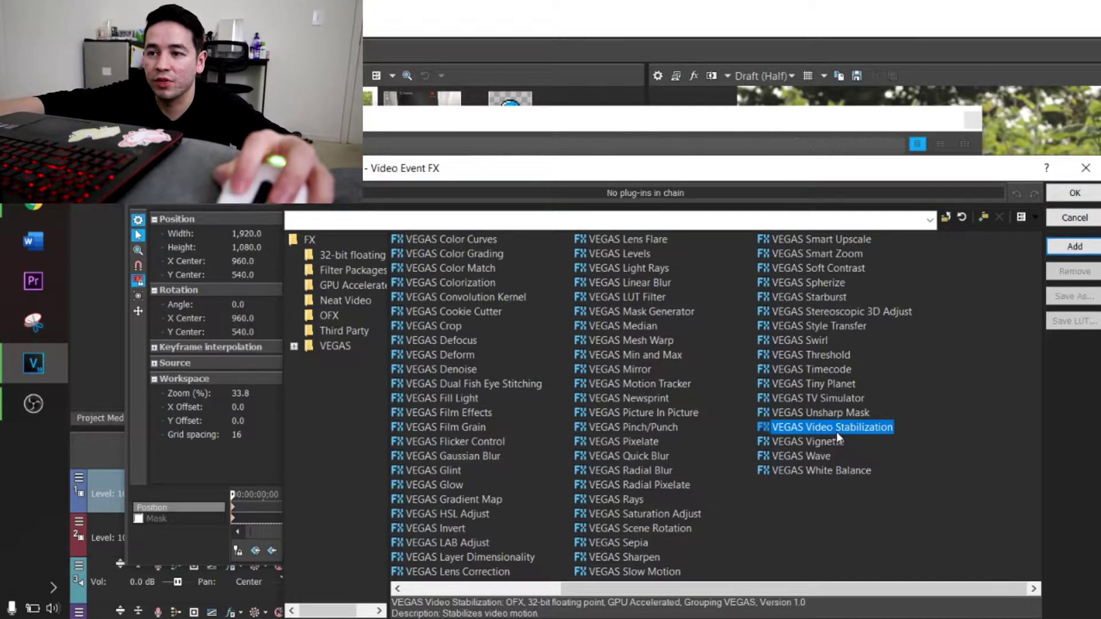
click(1076, 194)
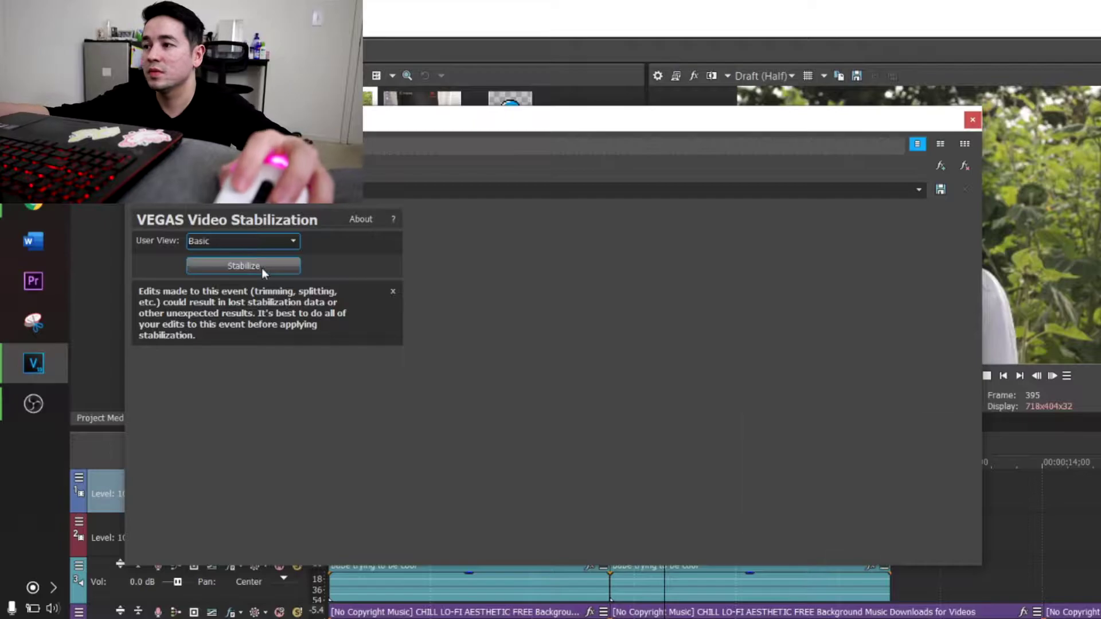
- Switch the stabilization User View to Professional
click(281, 240)
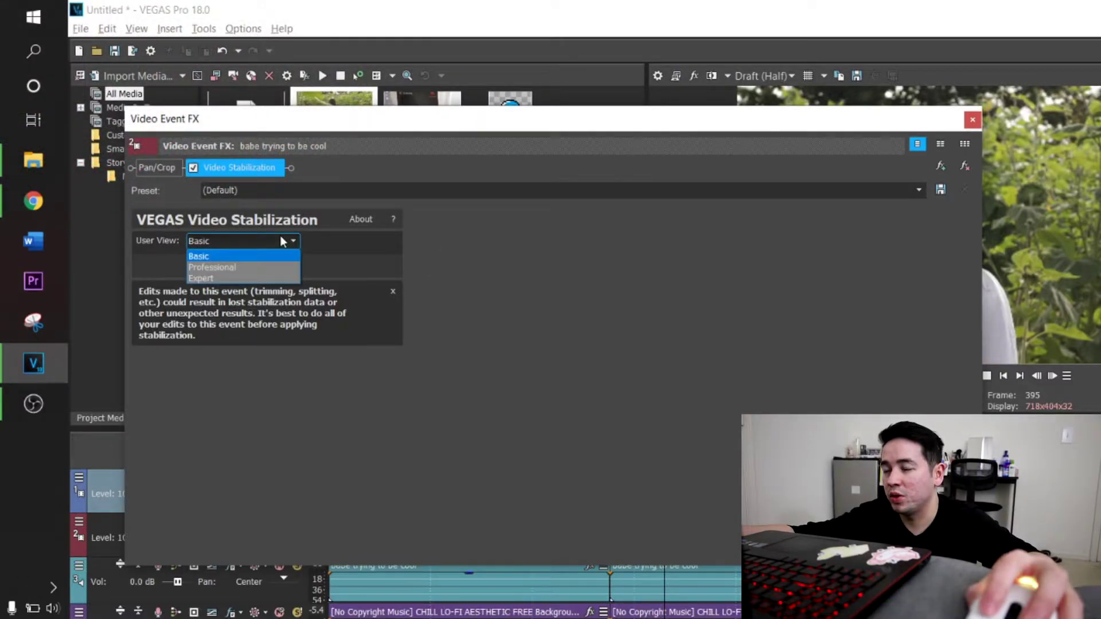
click(281, 241)
click(268, 246)
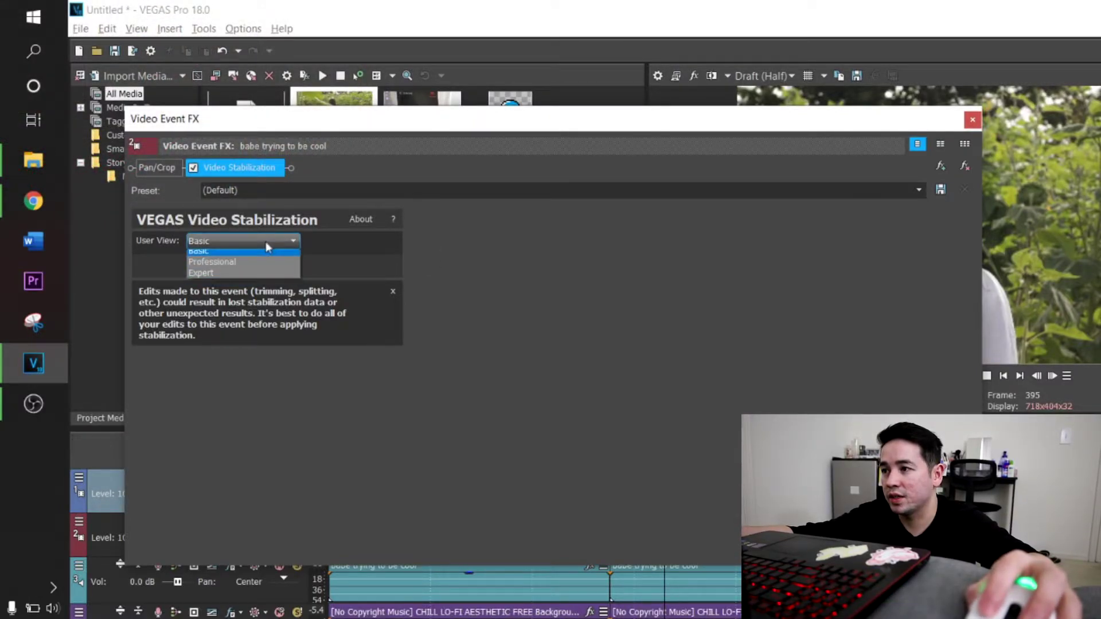
click(233, 268)
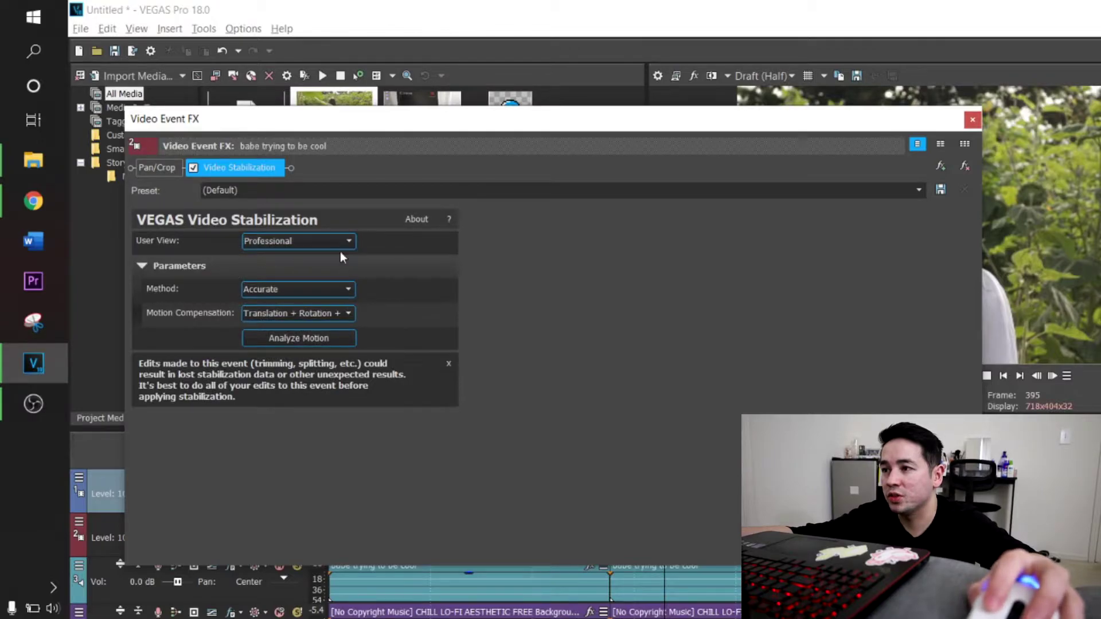
click(309, 241)
click(287, 278)
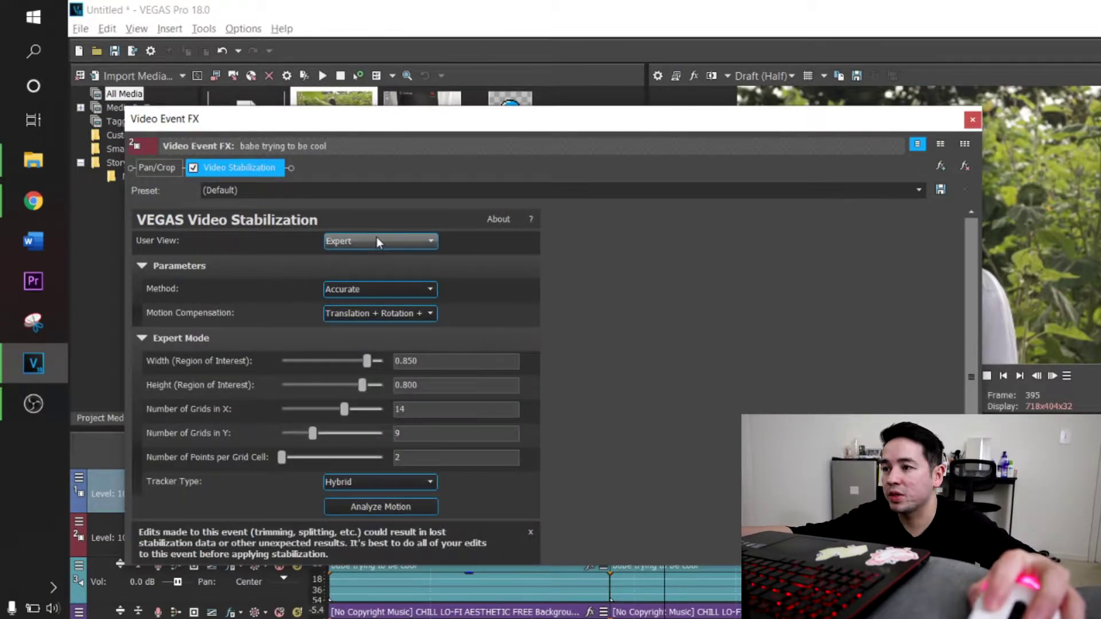
click(377, 241)
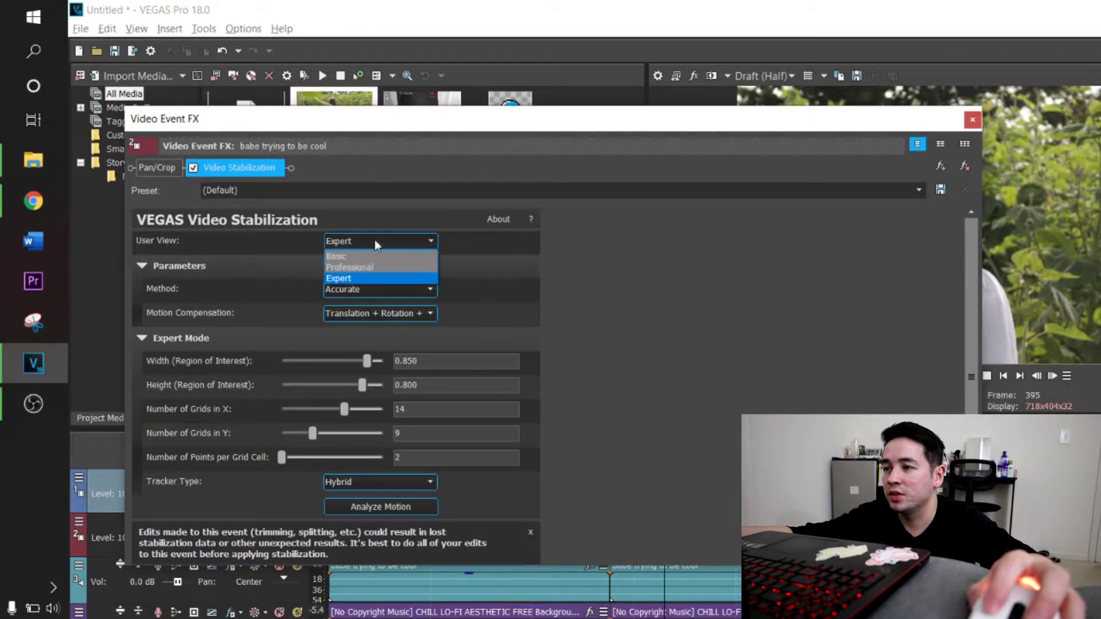
click(353, 266)
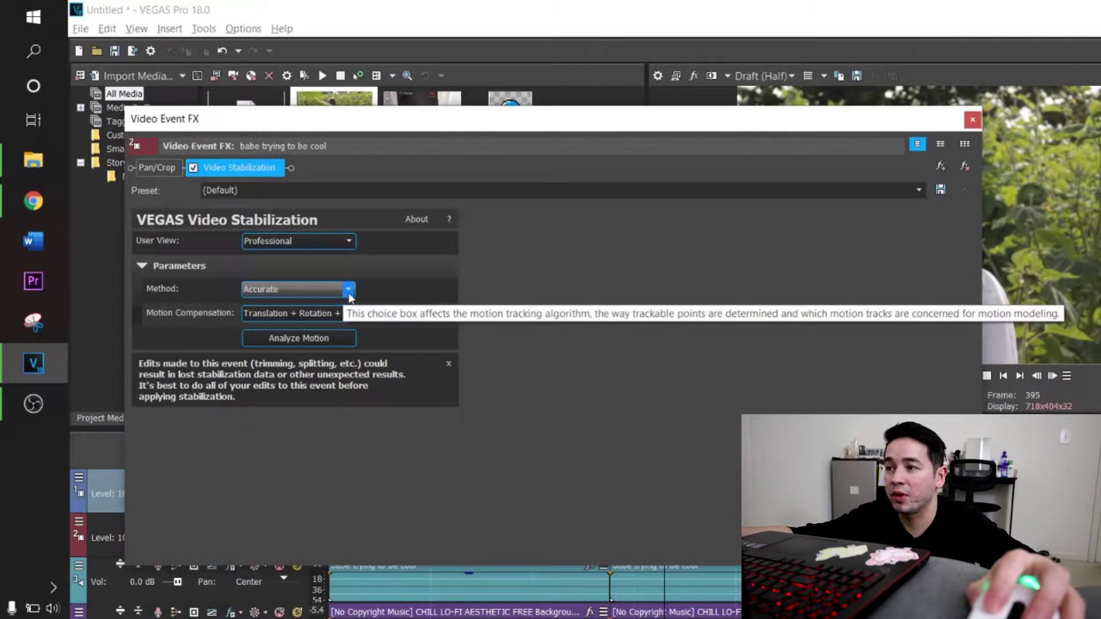
- Keep the Accurate method and Motion Compensation unchanged, then analyze the clip's motion
click(347, 292)
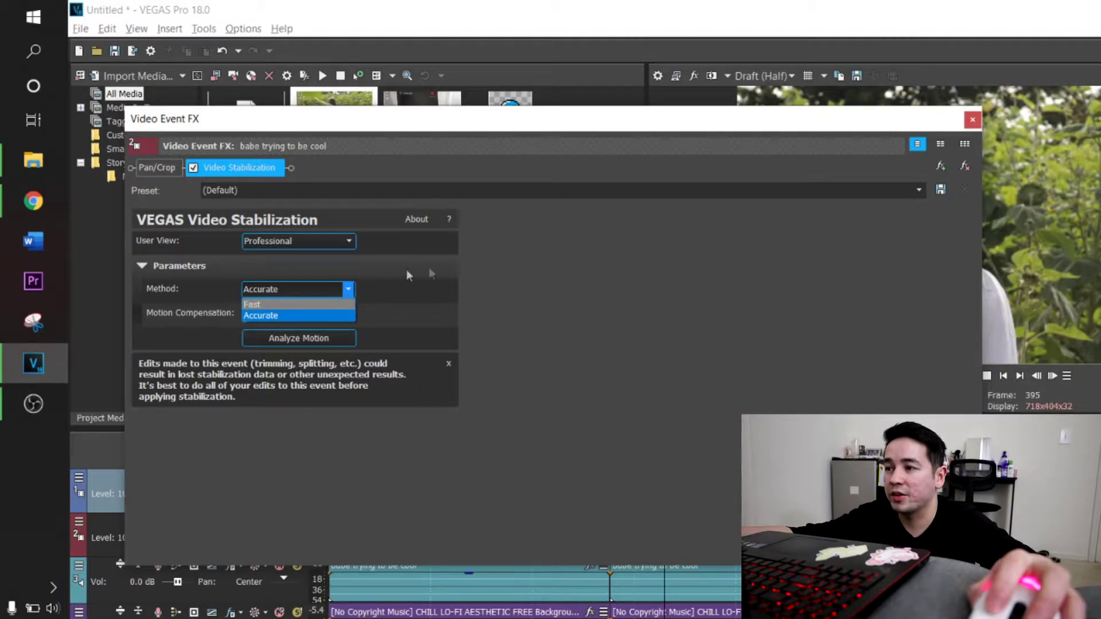
click(409, 289)
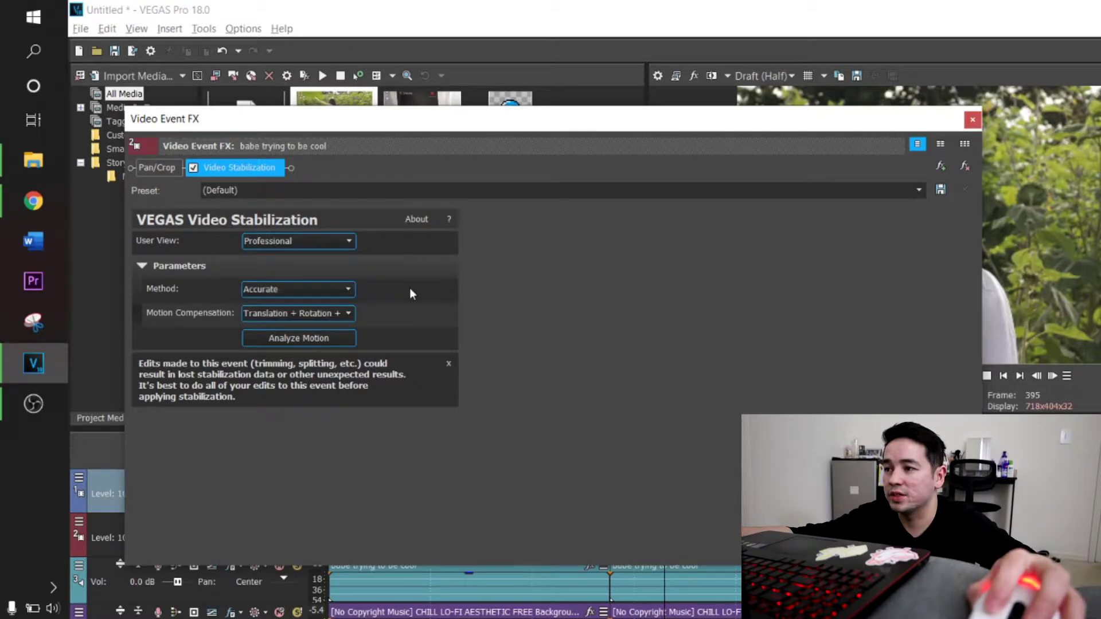
click(341, 315)
click(339, 312)
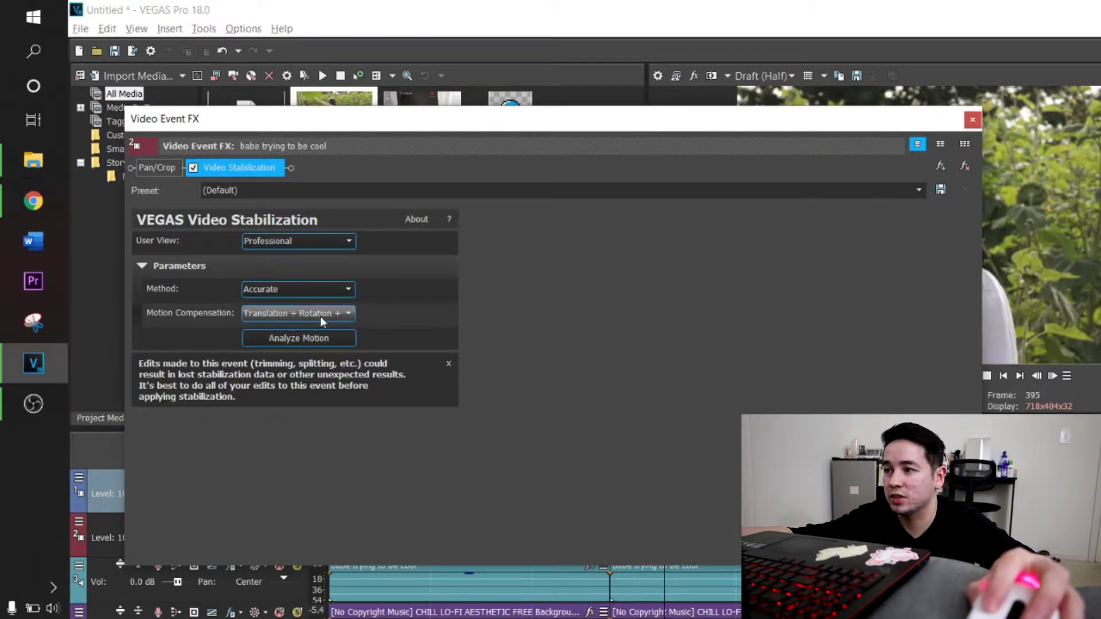
click(349, 313)
click(348, 313)
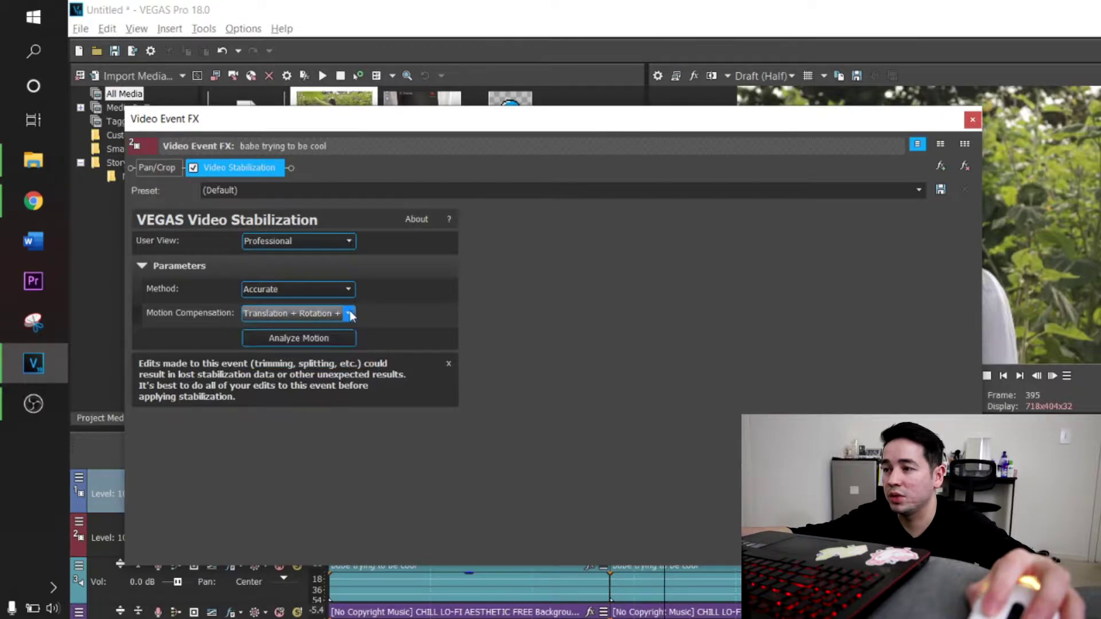
click(320, 339)
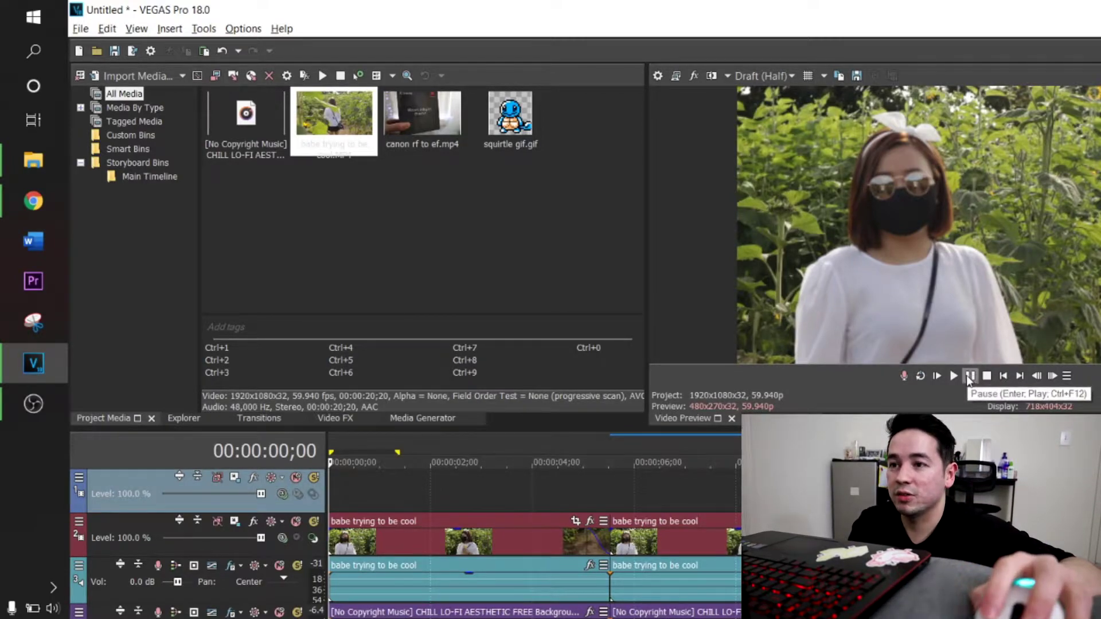
- Play the stabilized clip in the Video Preview once stabilizing completes
click(969, 378)
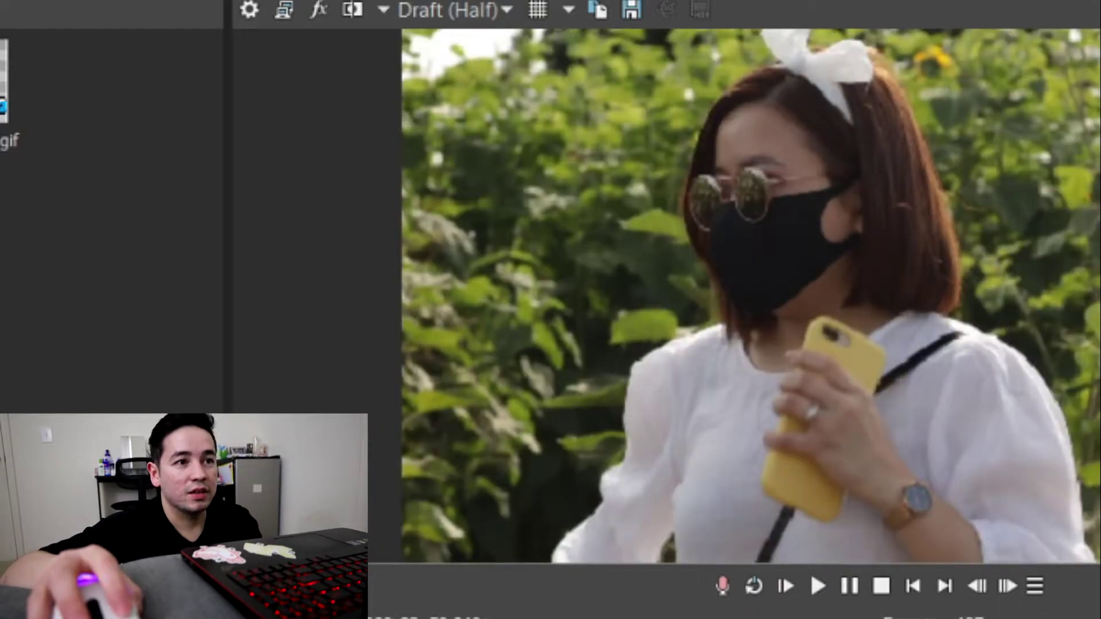
- Set preview quality to Preview at Half resolution and play the stabilized clip
click(491, 13)
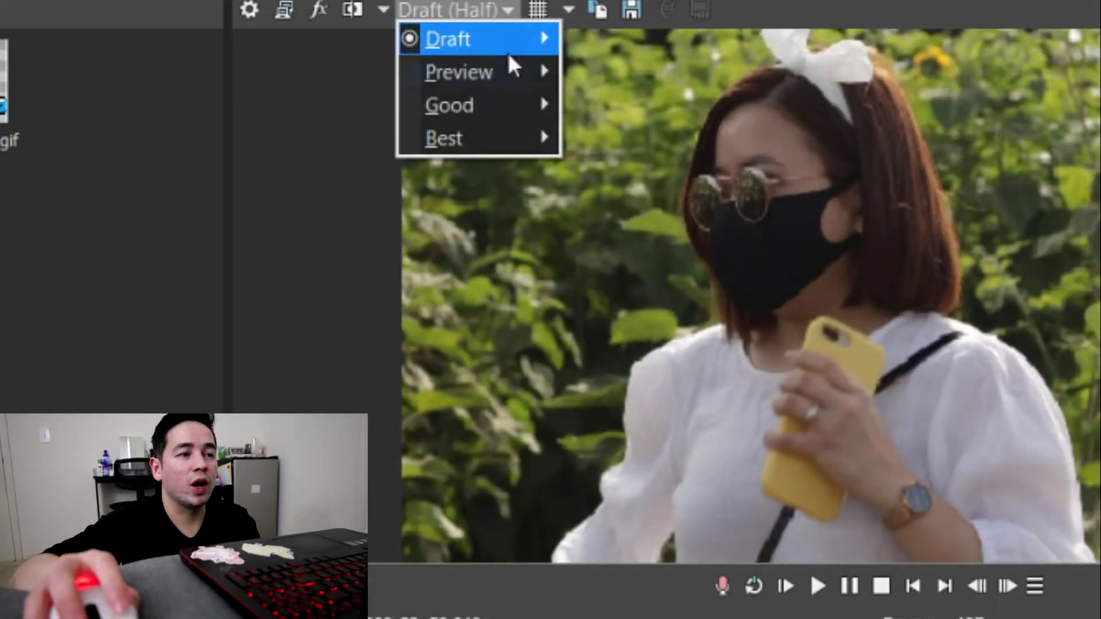
mouse_move(510, 63)
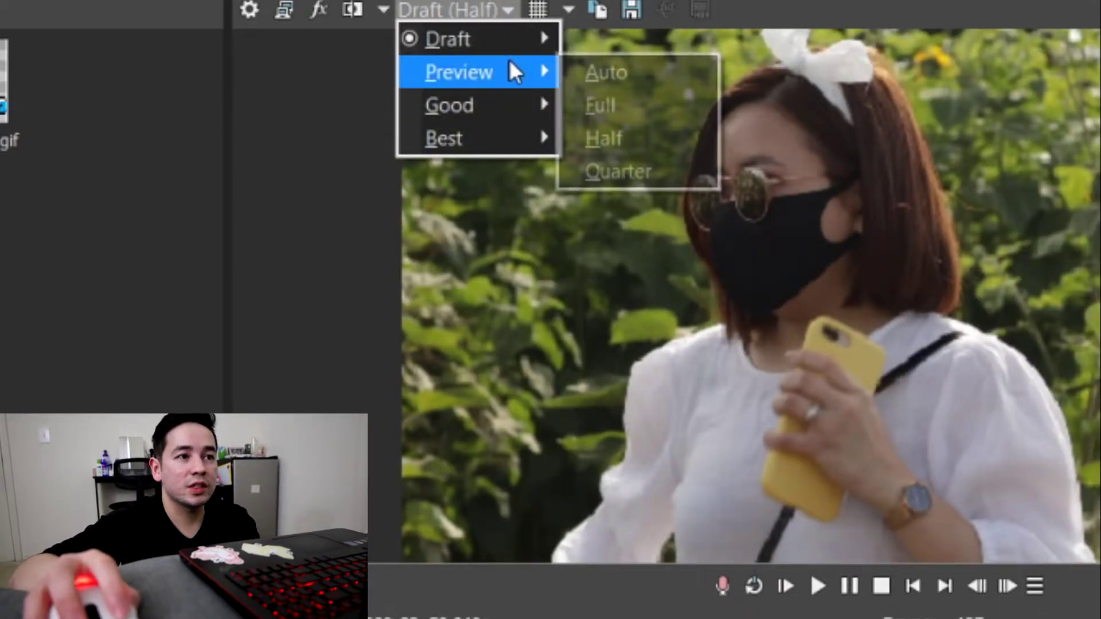
click(645, 138)
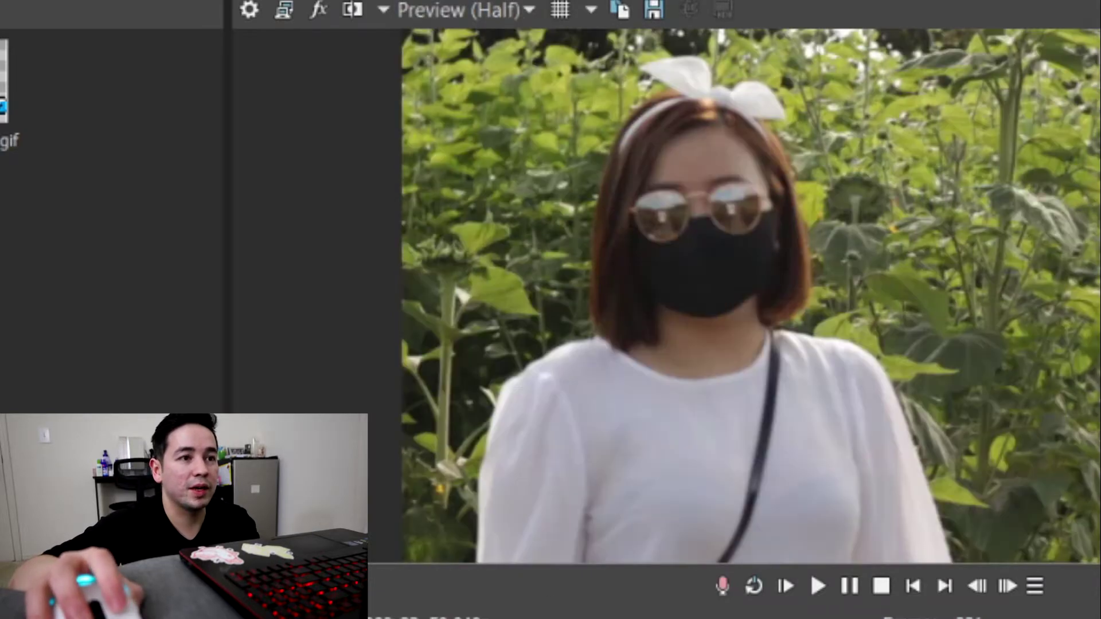
click(853, 585)
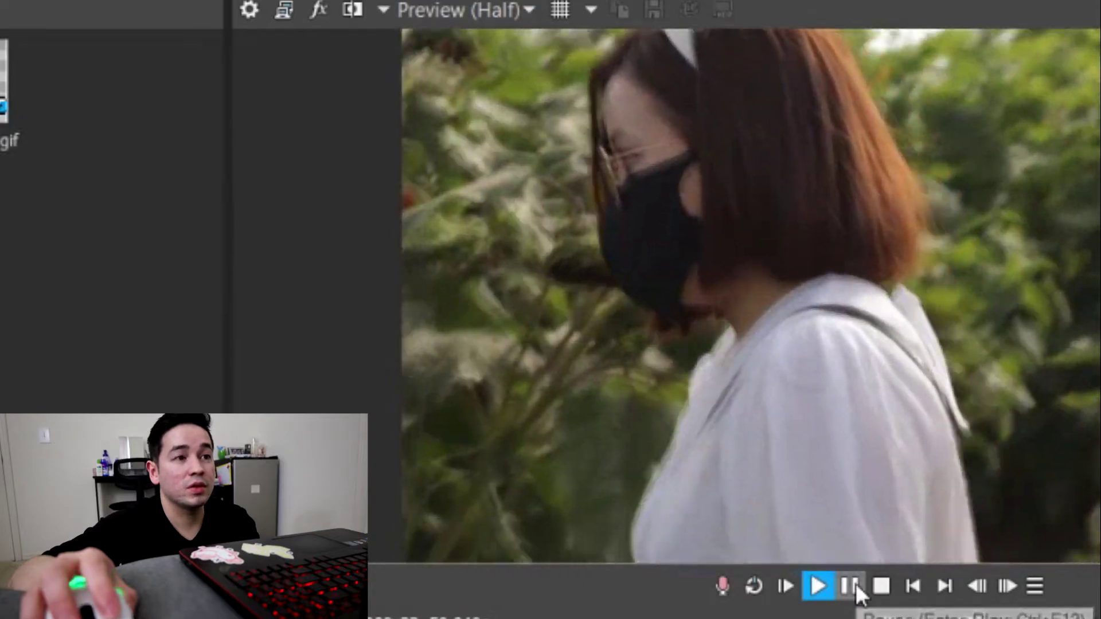
click(856, 585)
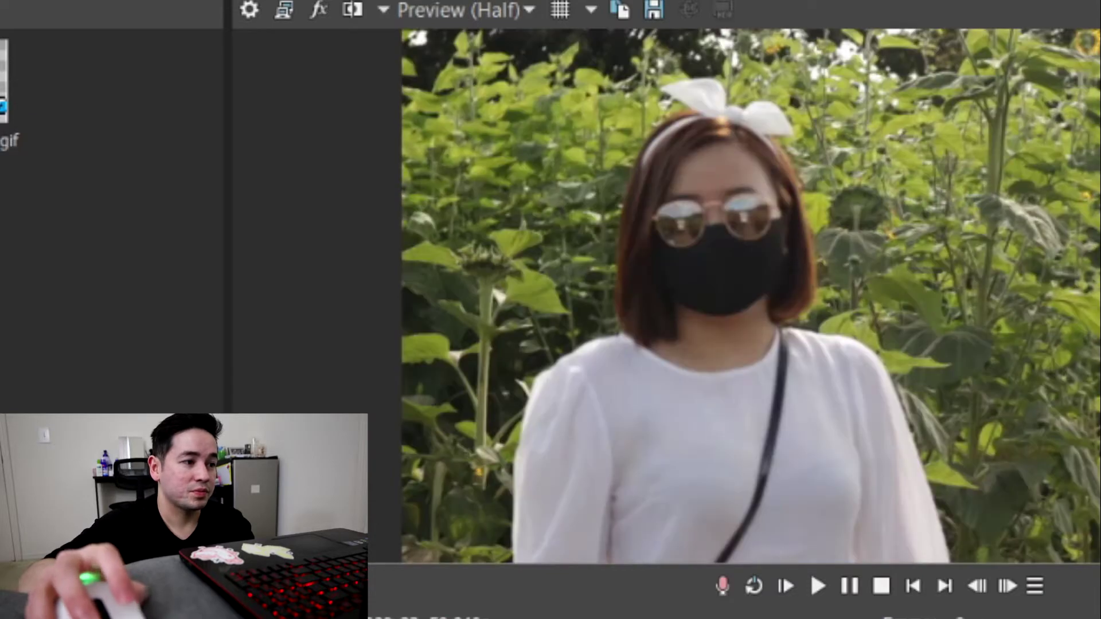
click(849, 586)
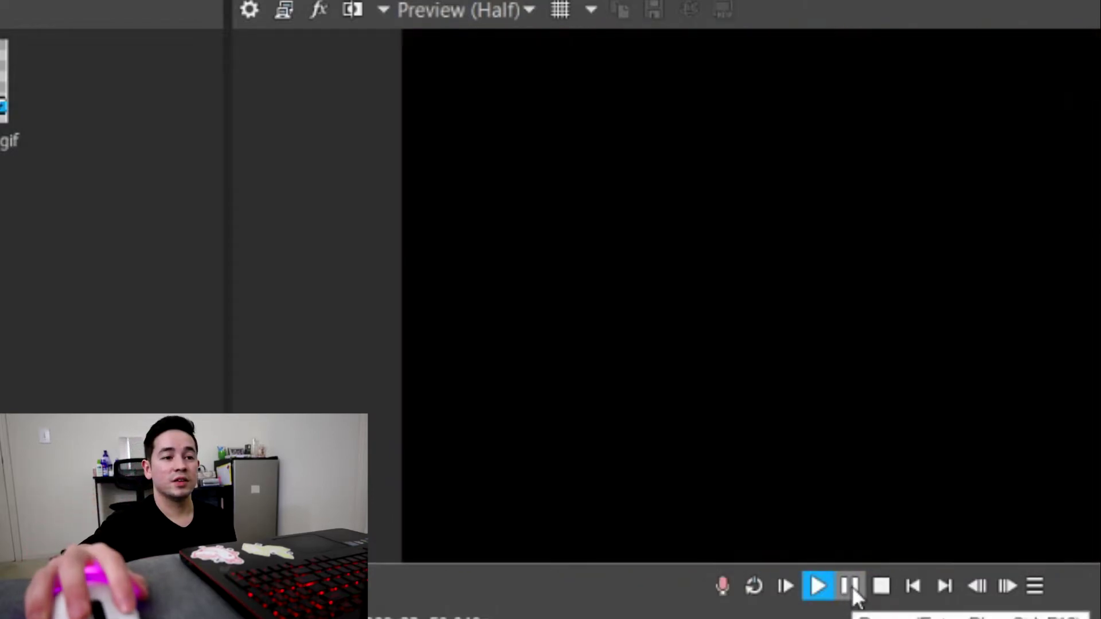
- Pause playback after the stabilized clip ends and the preview goes black
click(851, 587)
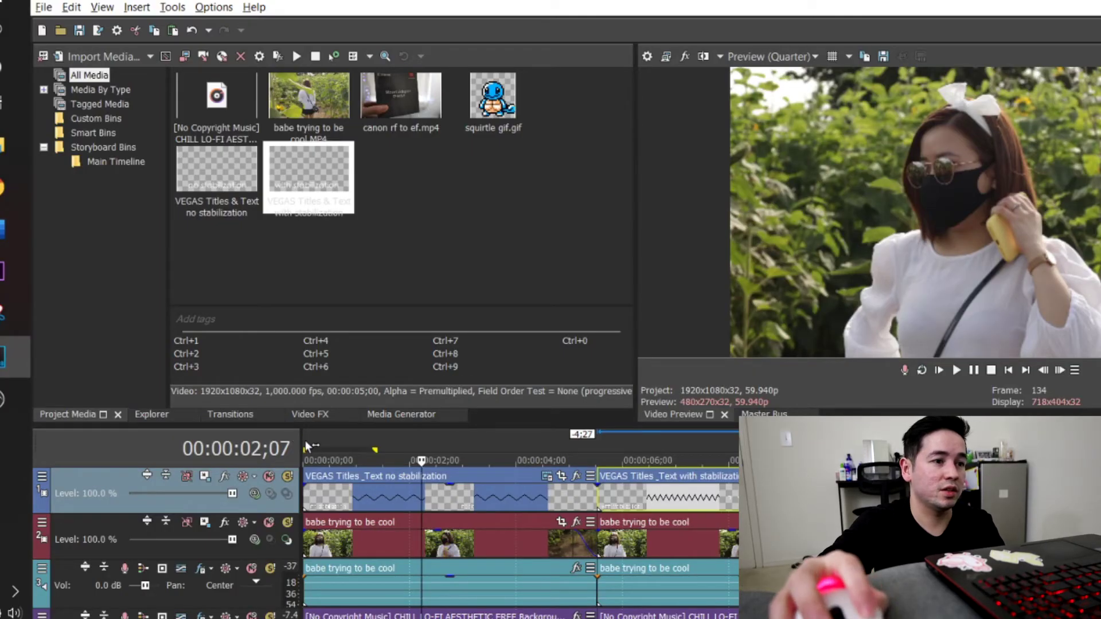
- Replay the comparison from the start, pause near 00:00:10;02, and select track 3's audio event
click(991, 370)
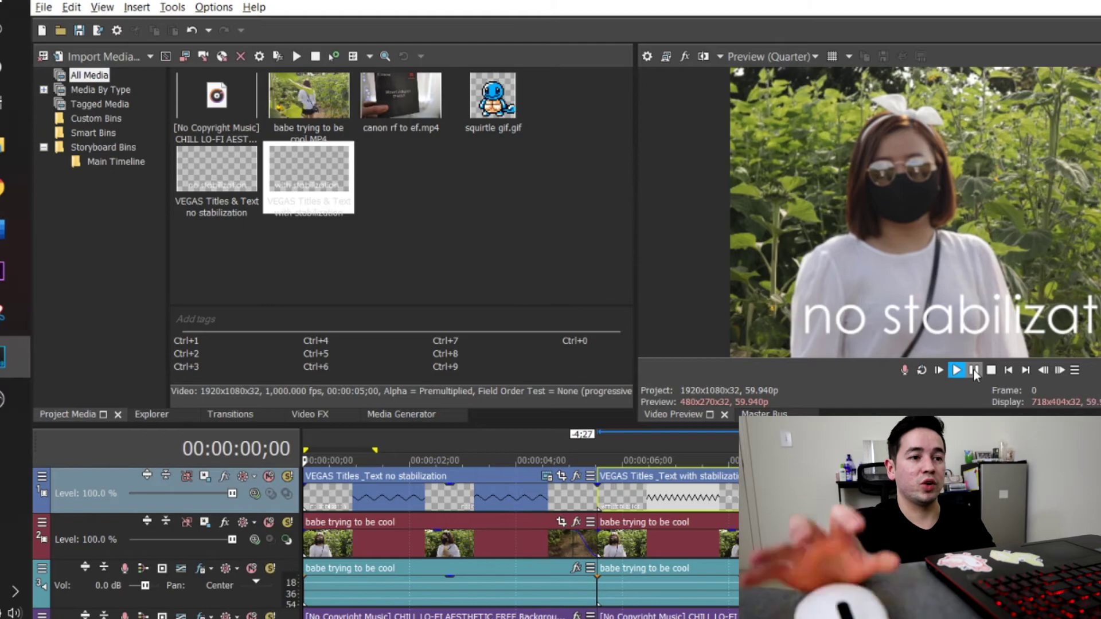
click(973, 370)
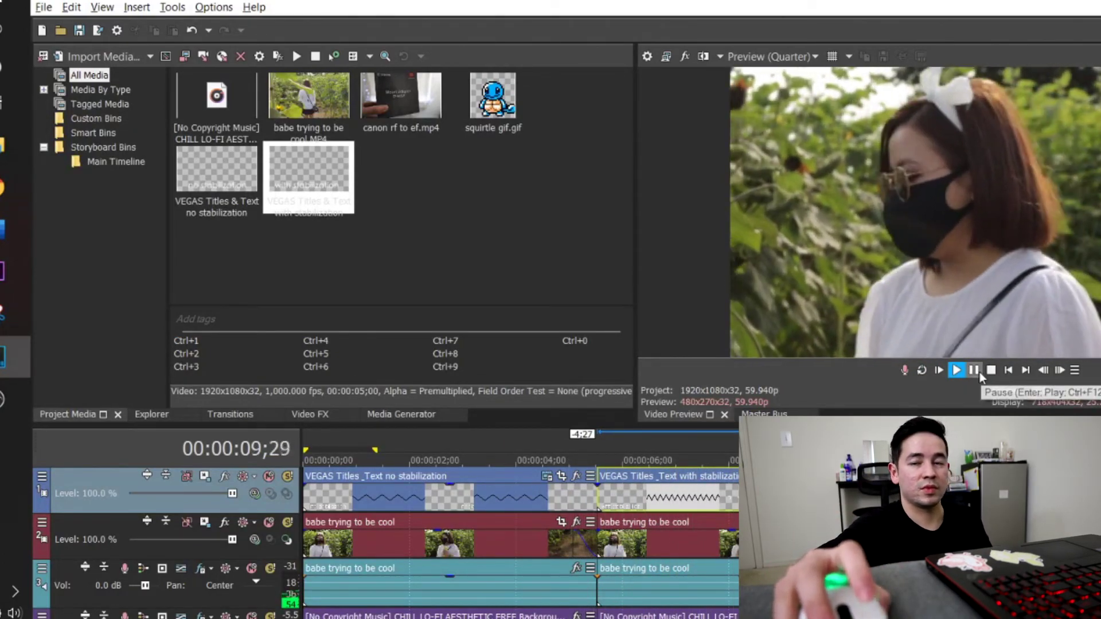
click(979, 373)
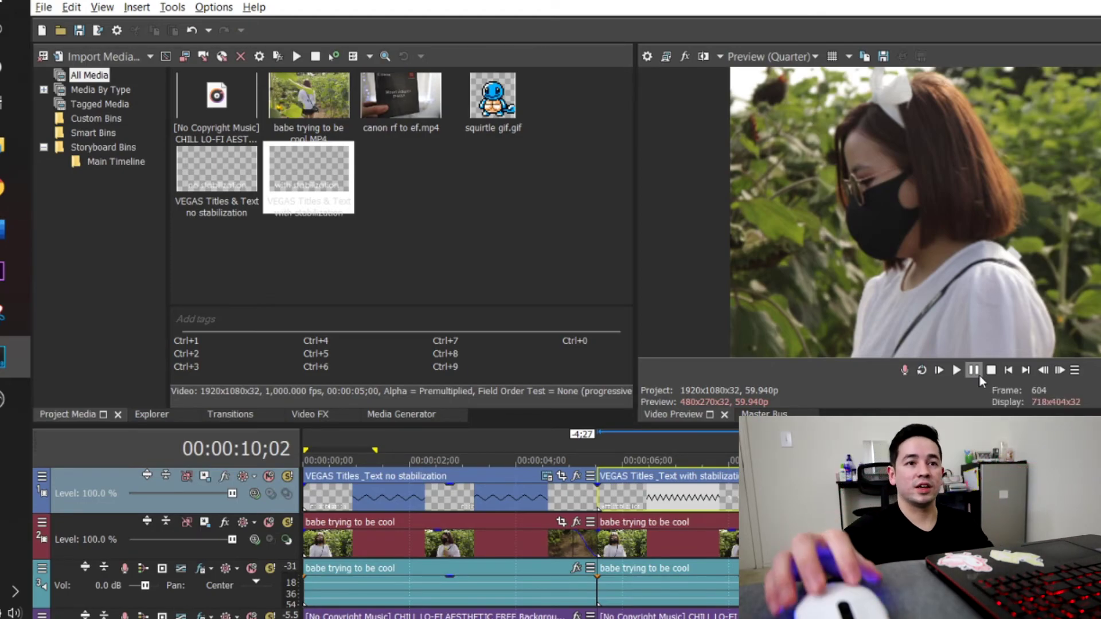
click(647, 592)
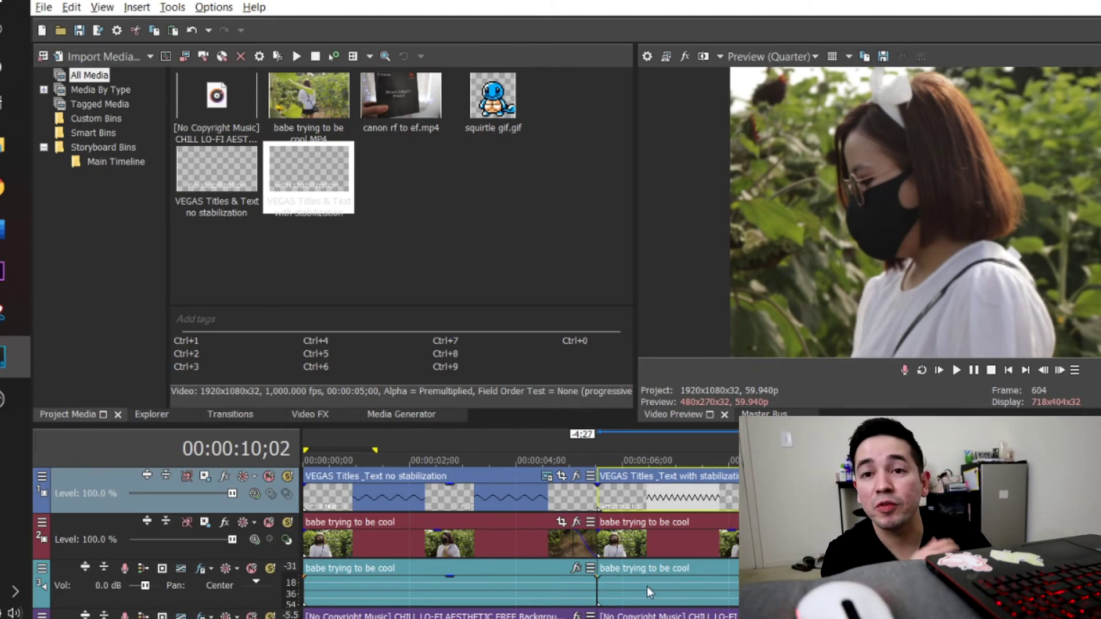